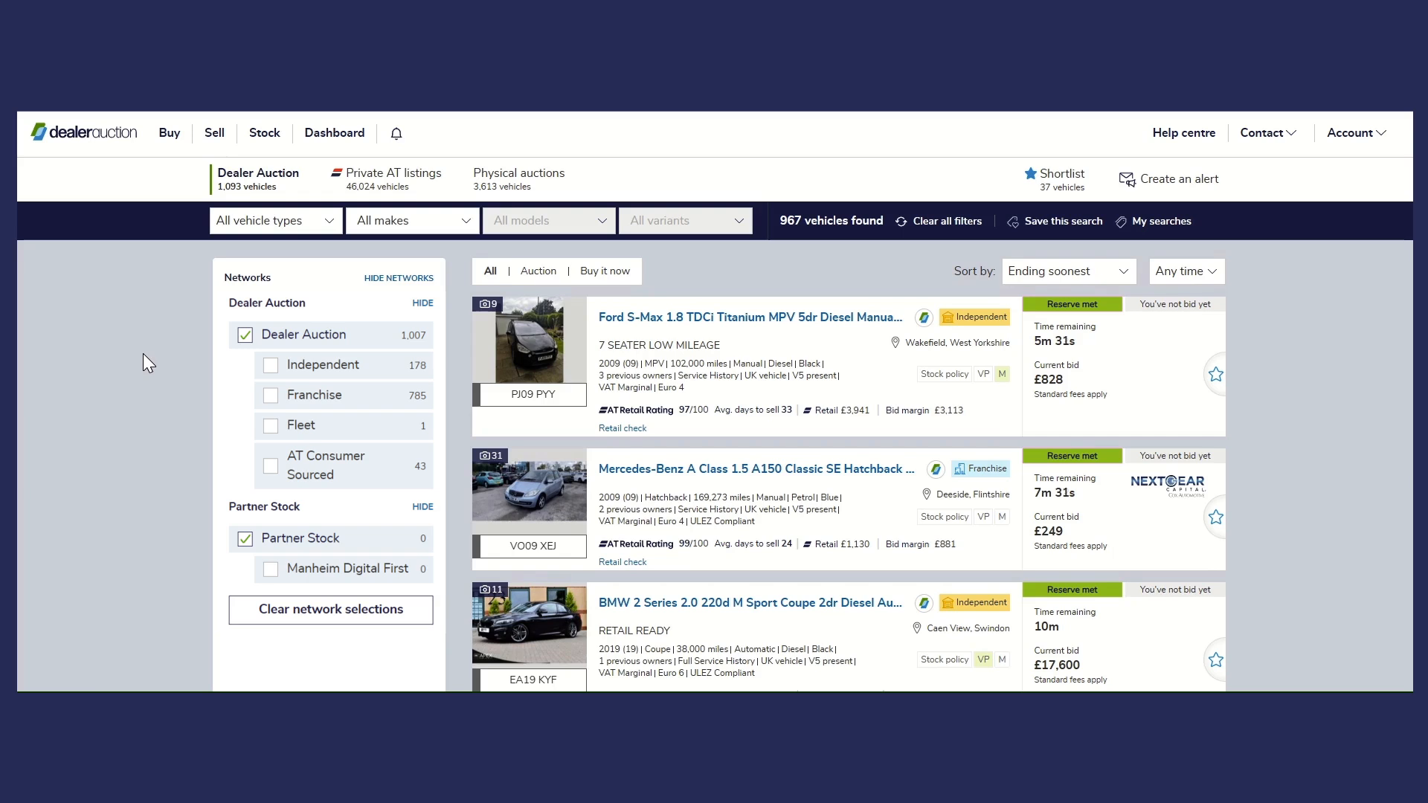
# - Open the stock page and start a bulk stock upload
pyautogui.click(266, 135)
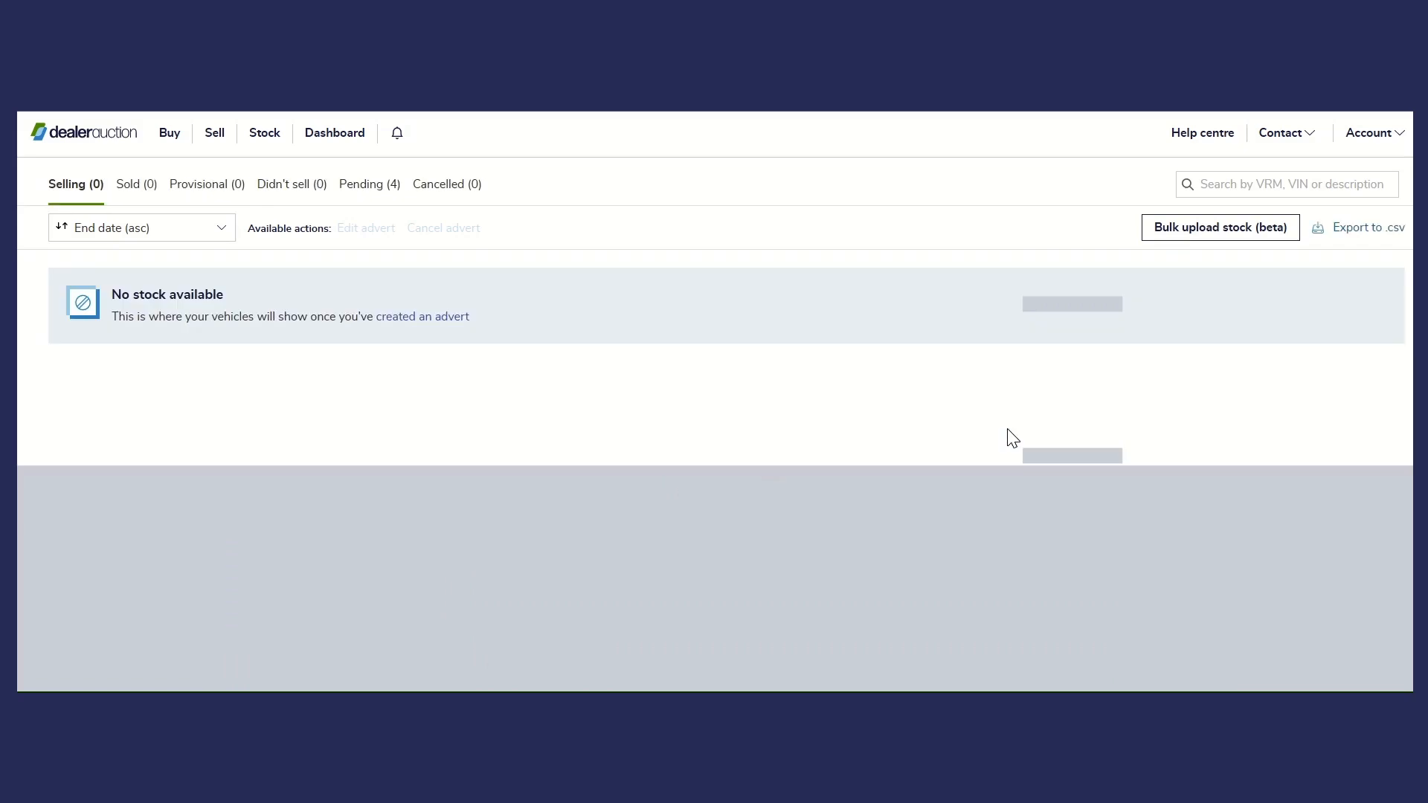
pyautogui.click(1209, 236)
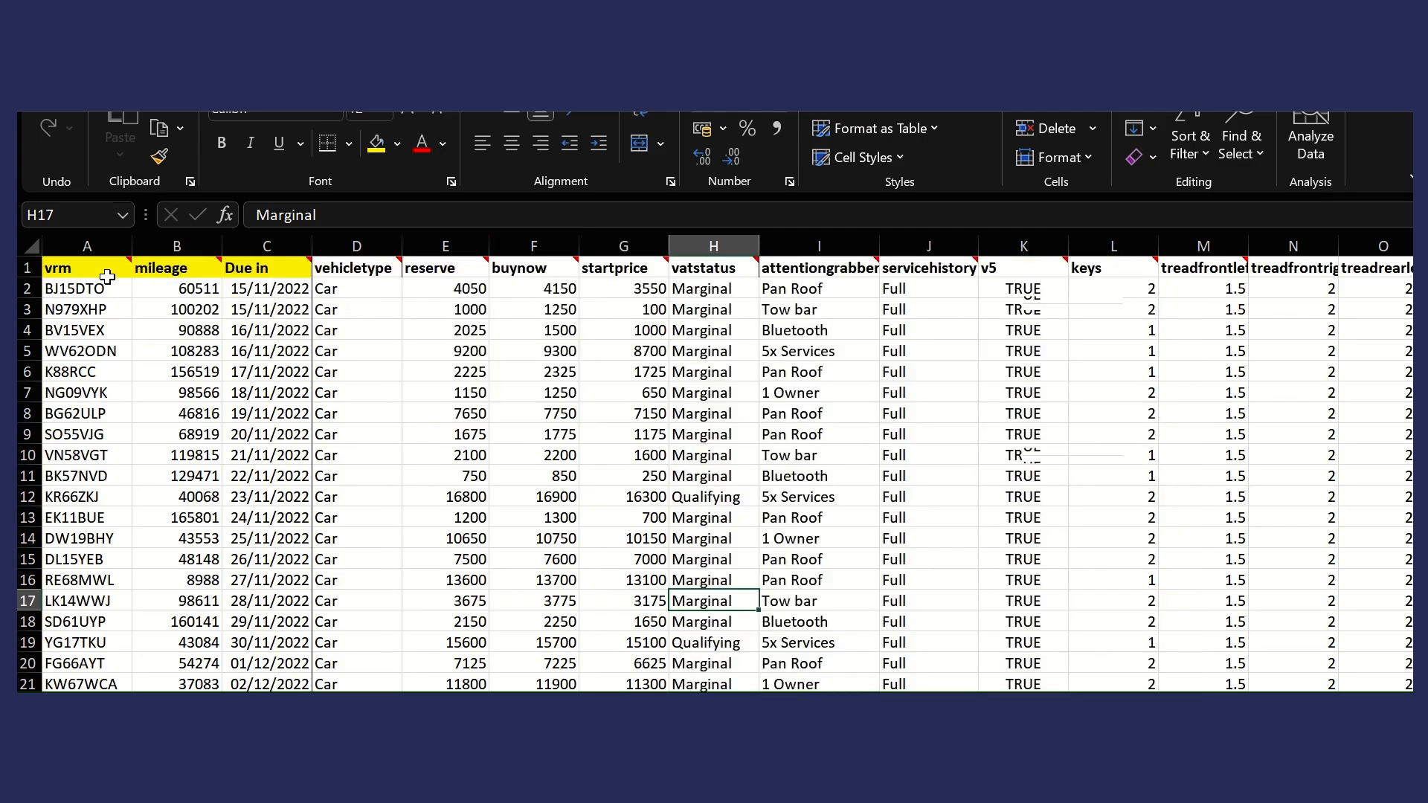
# - Switch to the vehicle spreadsheet in Excel and review its column headings, including the notes on the vrm, vehicletype and vatstatus columns
pyautogui.moveTo(102, 268)
pyautogui.moveTo(341, 268)
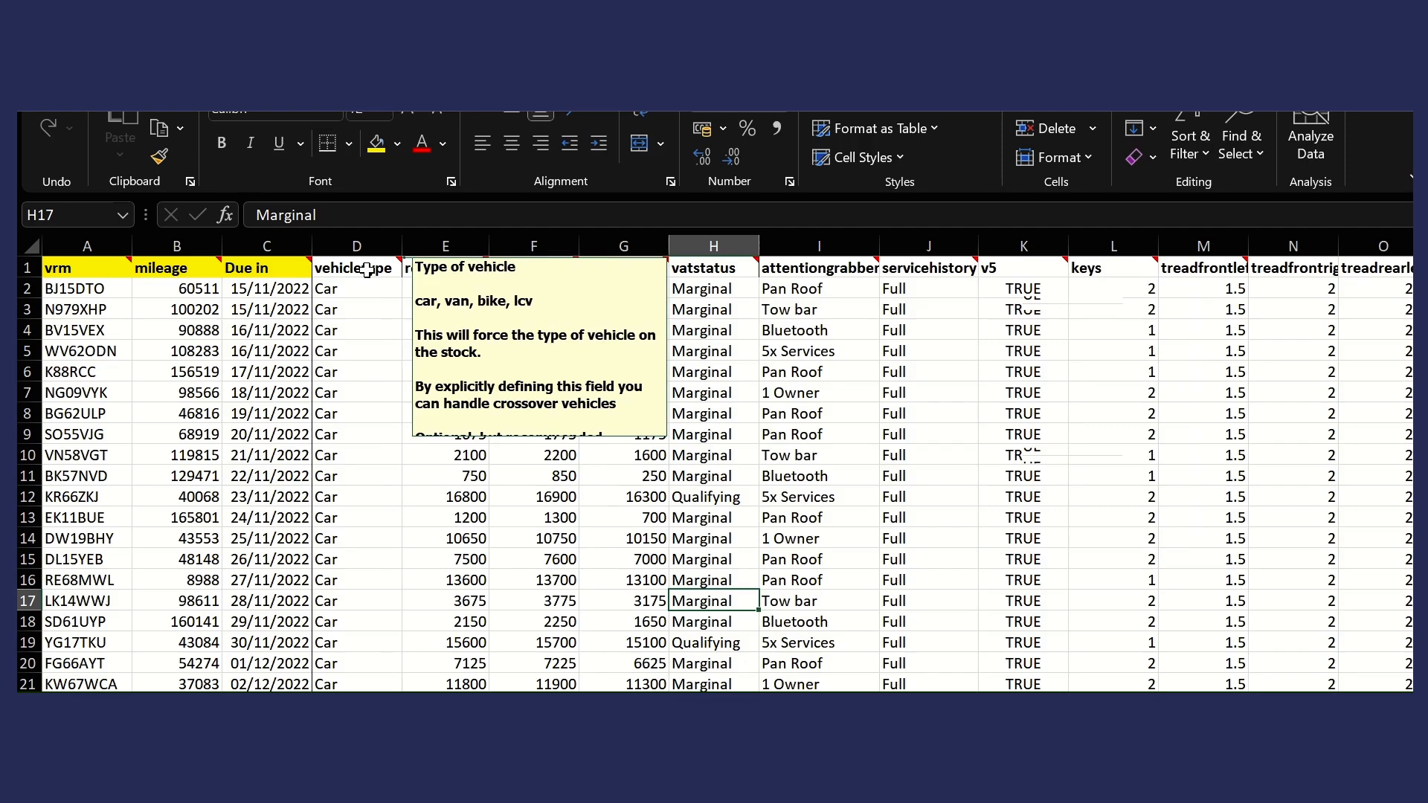
pyautogui.moveTo(714, 268)
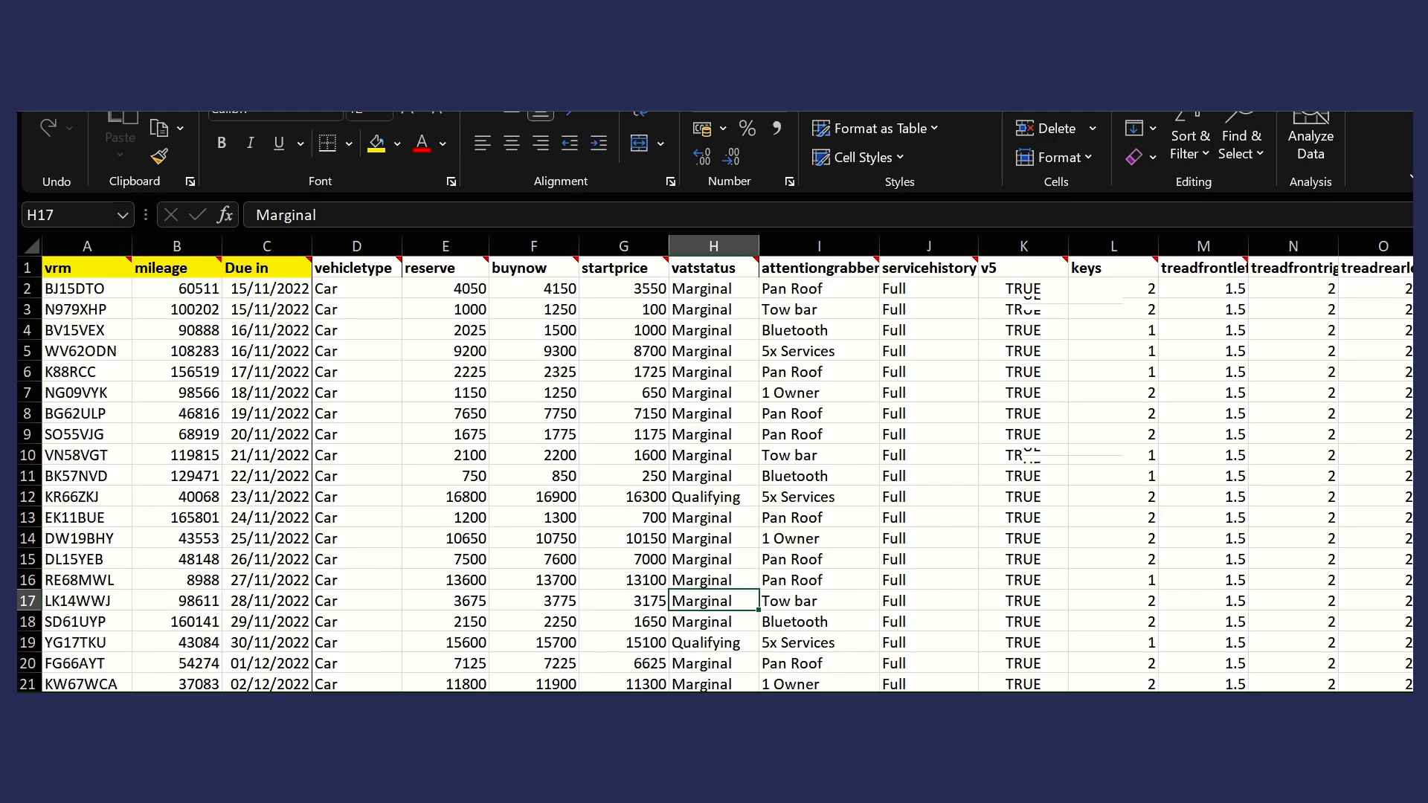
pyautogui.hscroll(2, 728, 463)
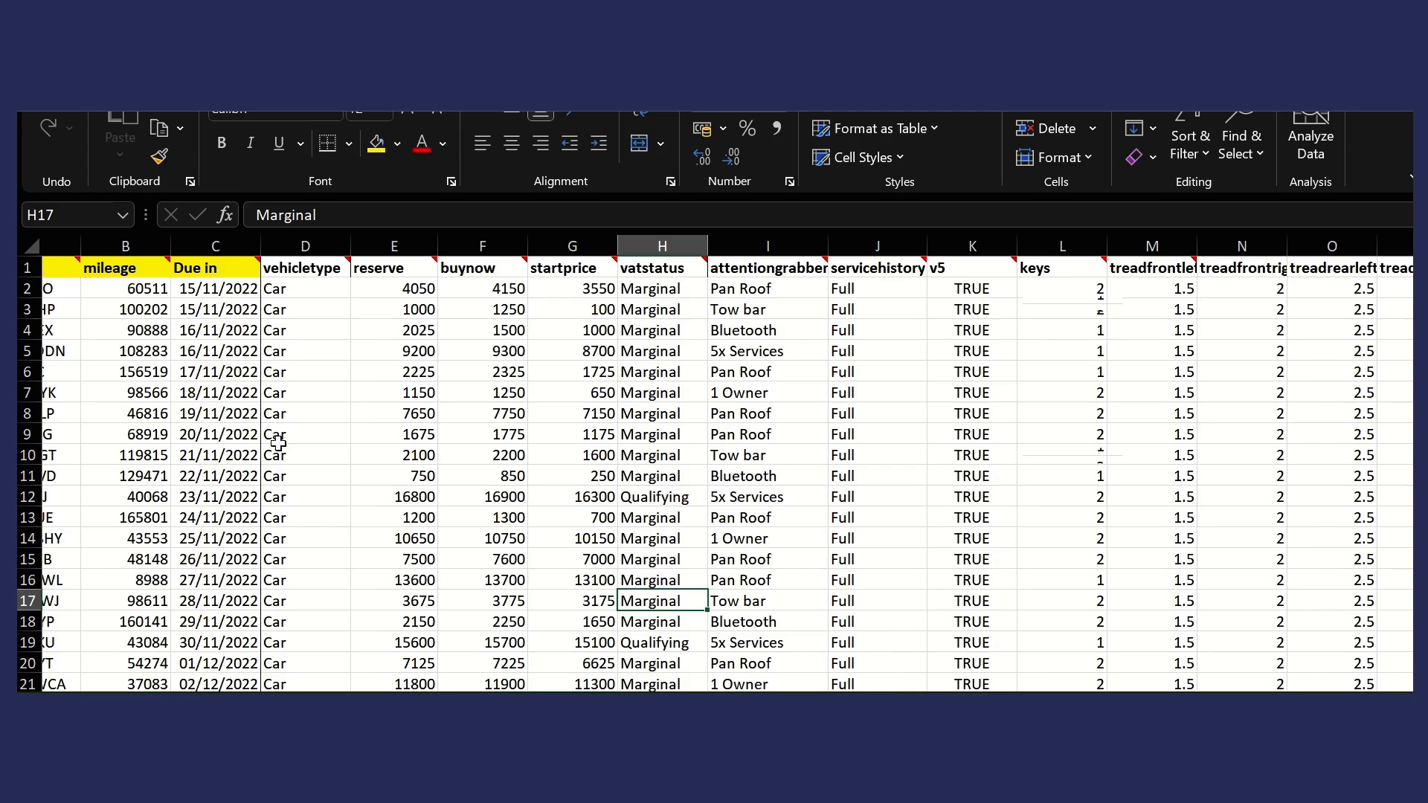
pyautogui.hscroll(-1, 677, 626)
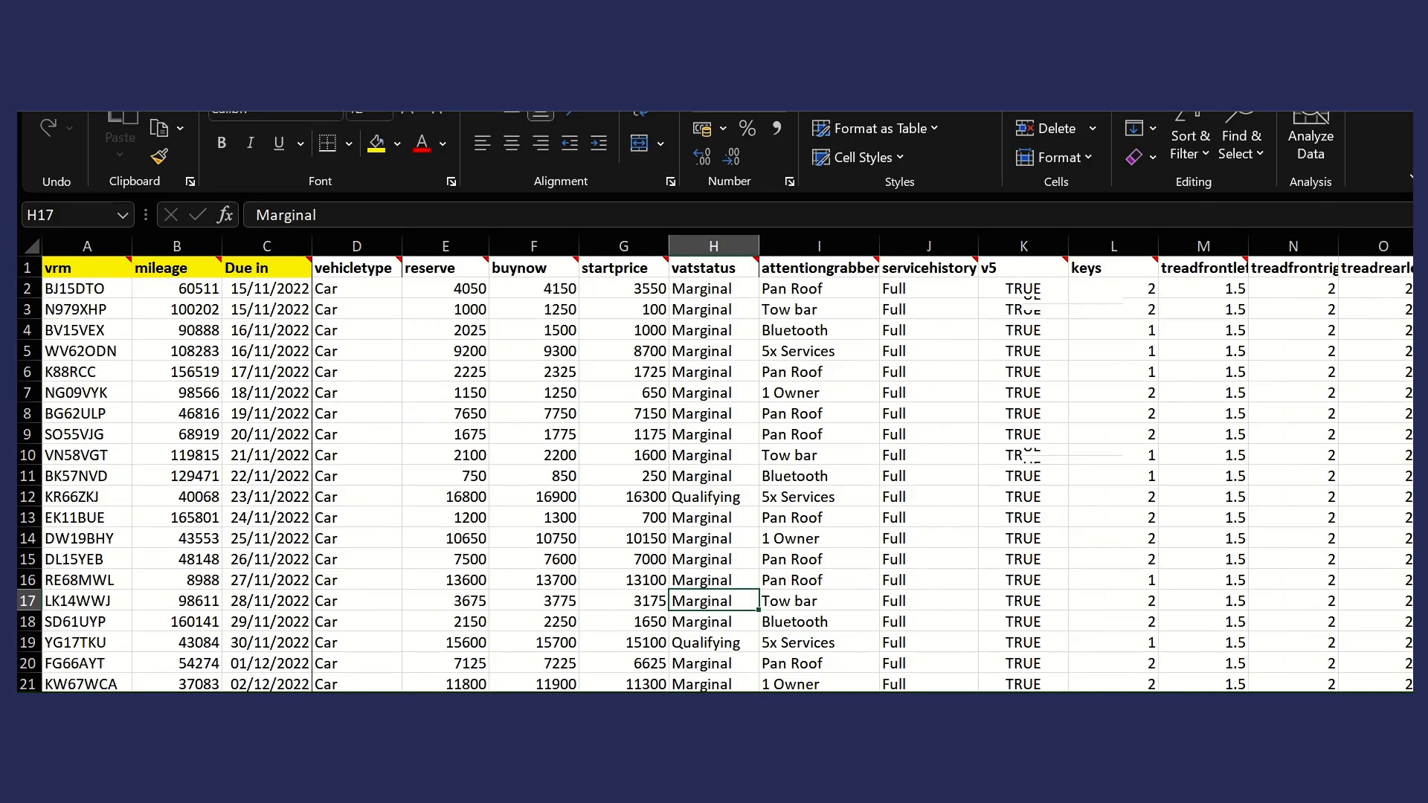
# - Switch back to Dealer Auction and view the vehicles from the uploaded file
pyautogui.click(221, 703)
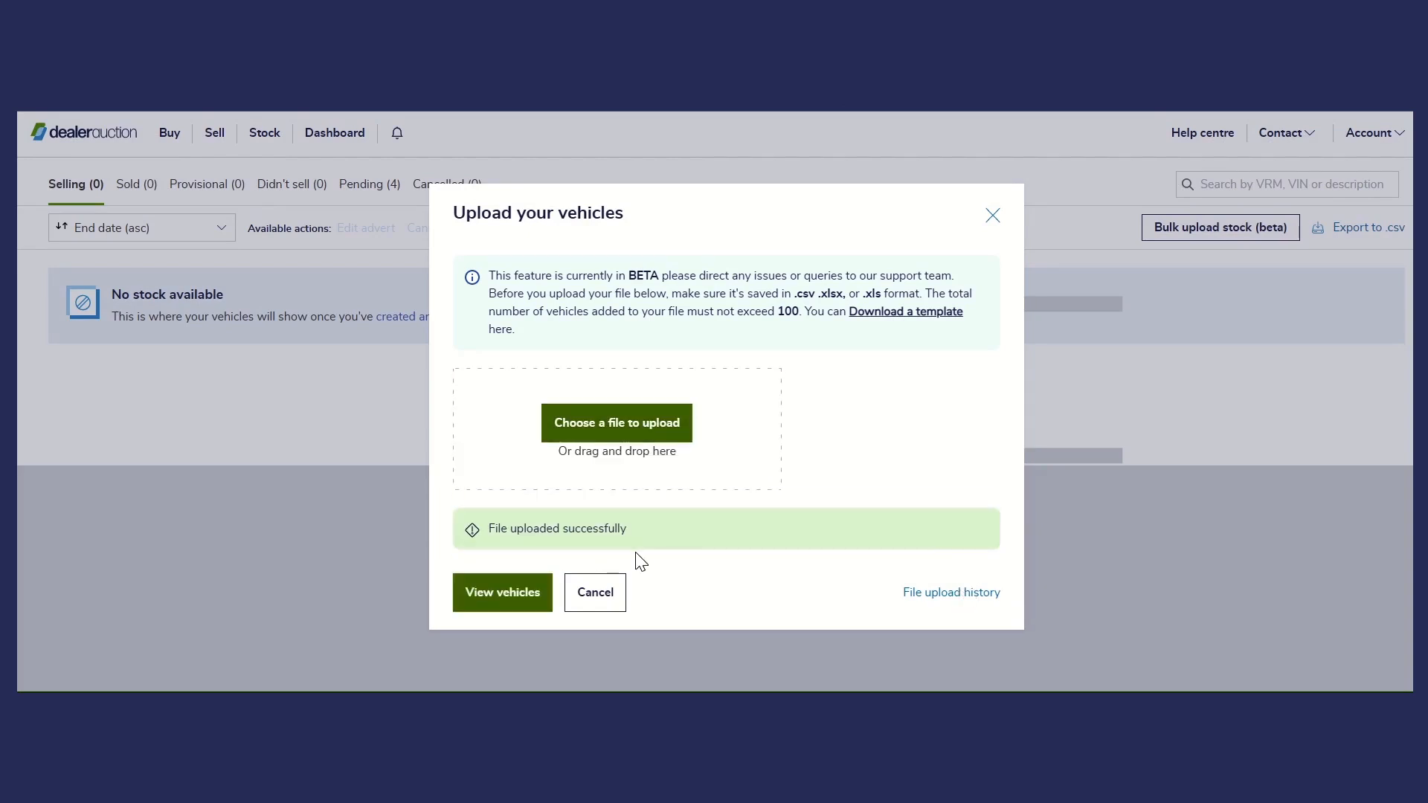
pyautogui.click(519, 594)
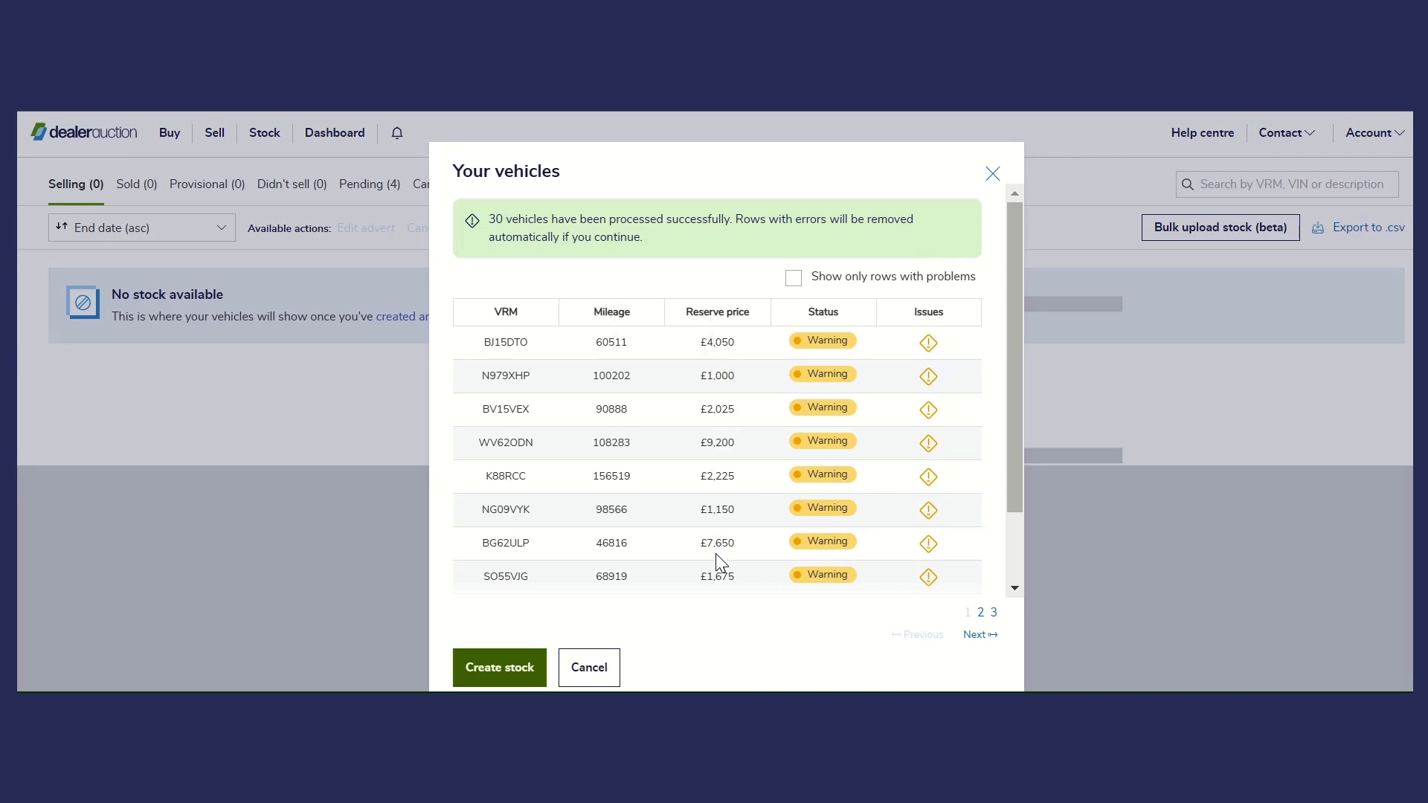
# - Look through all three pages of processed vehicles and read the warning details on several rows
pyautogui.moveTo(929, 381)
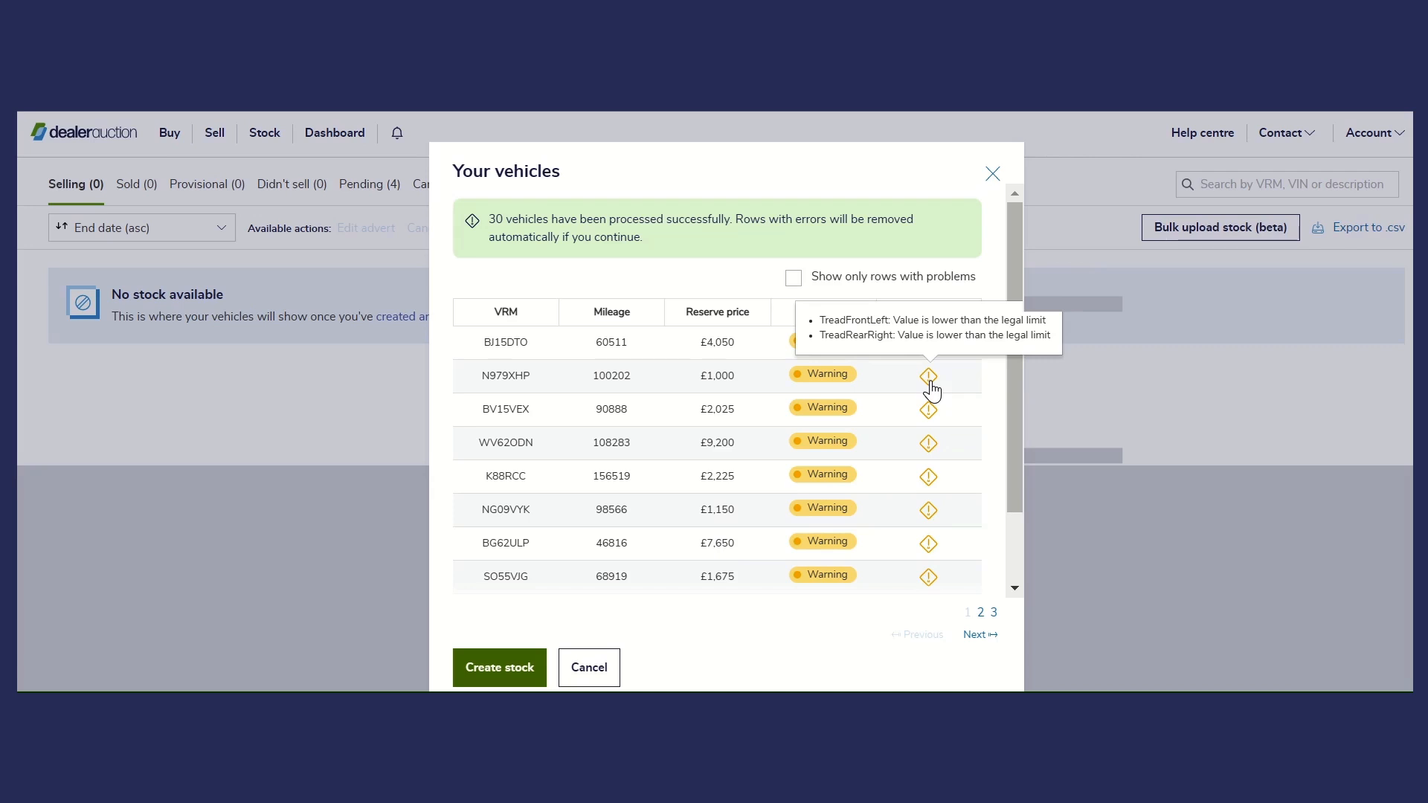
pyautogui.scroll(-2, 1008, 364)
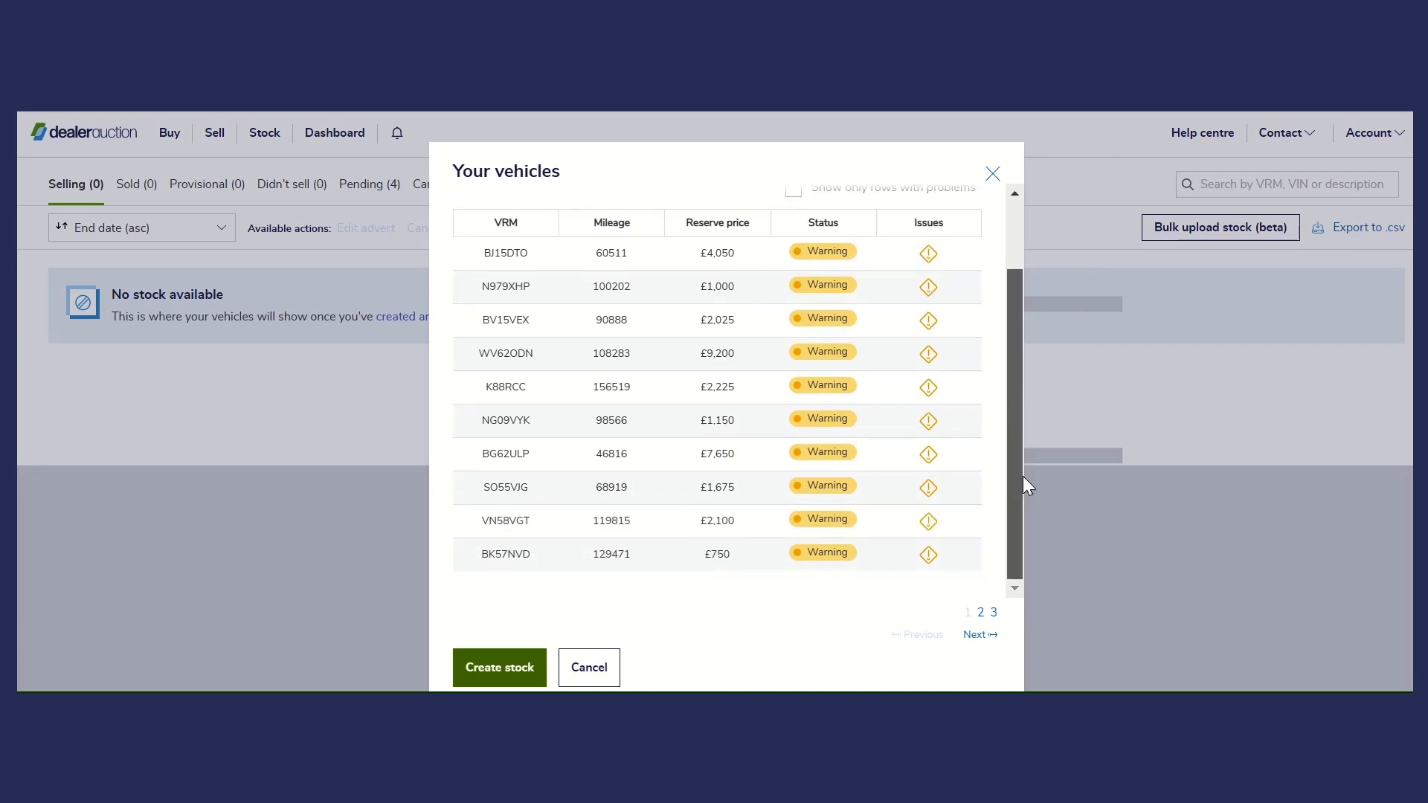
pyautogui.moveTo(934, 462)
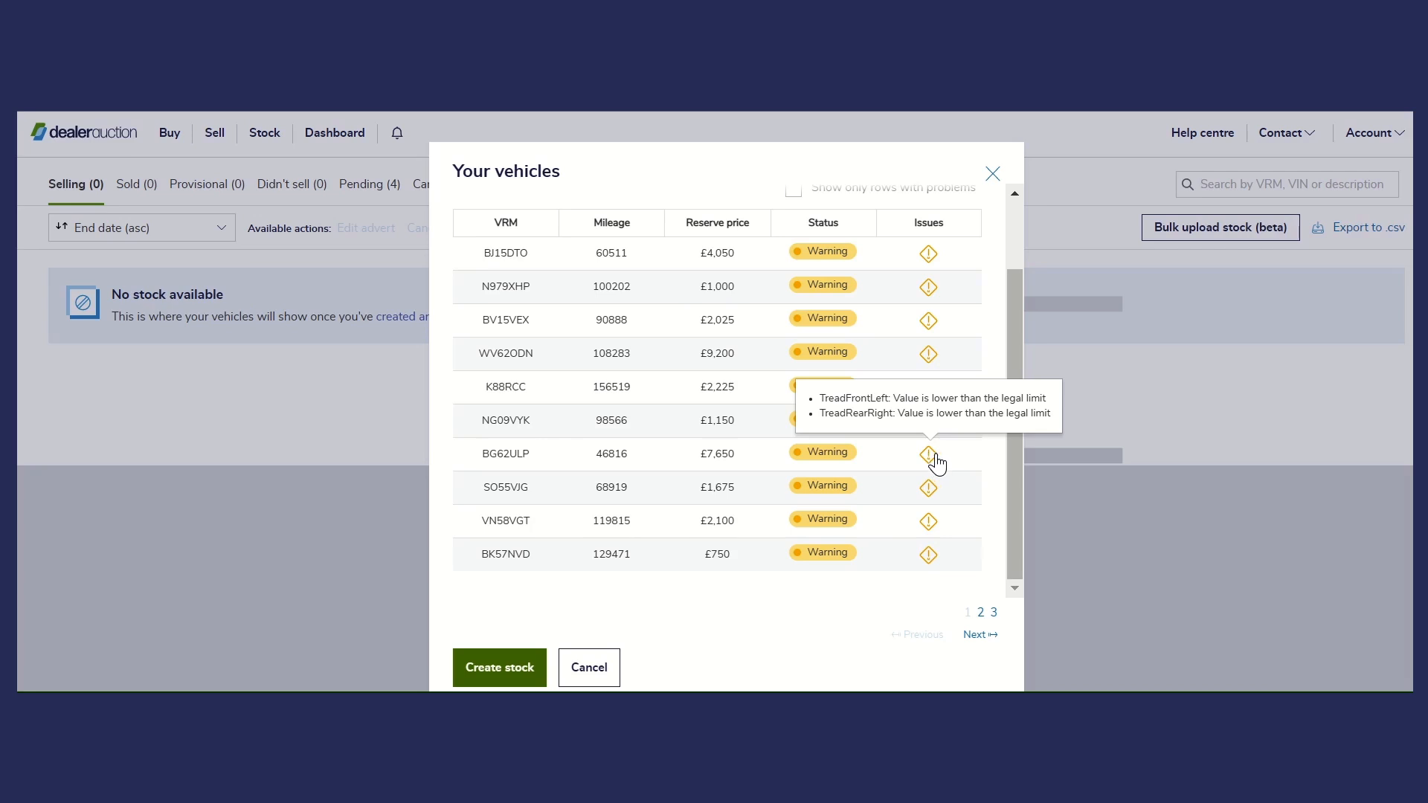
pyautogui.click(981, 613)
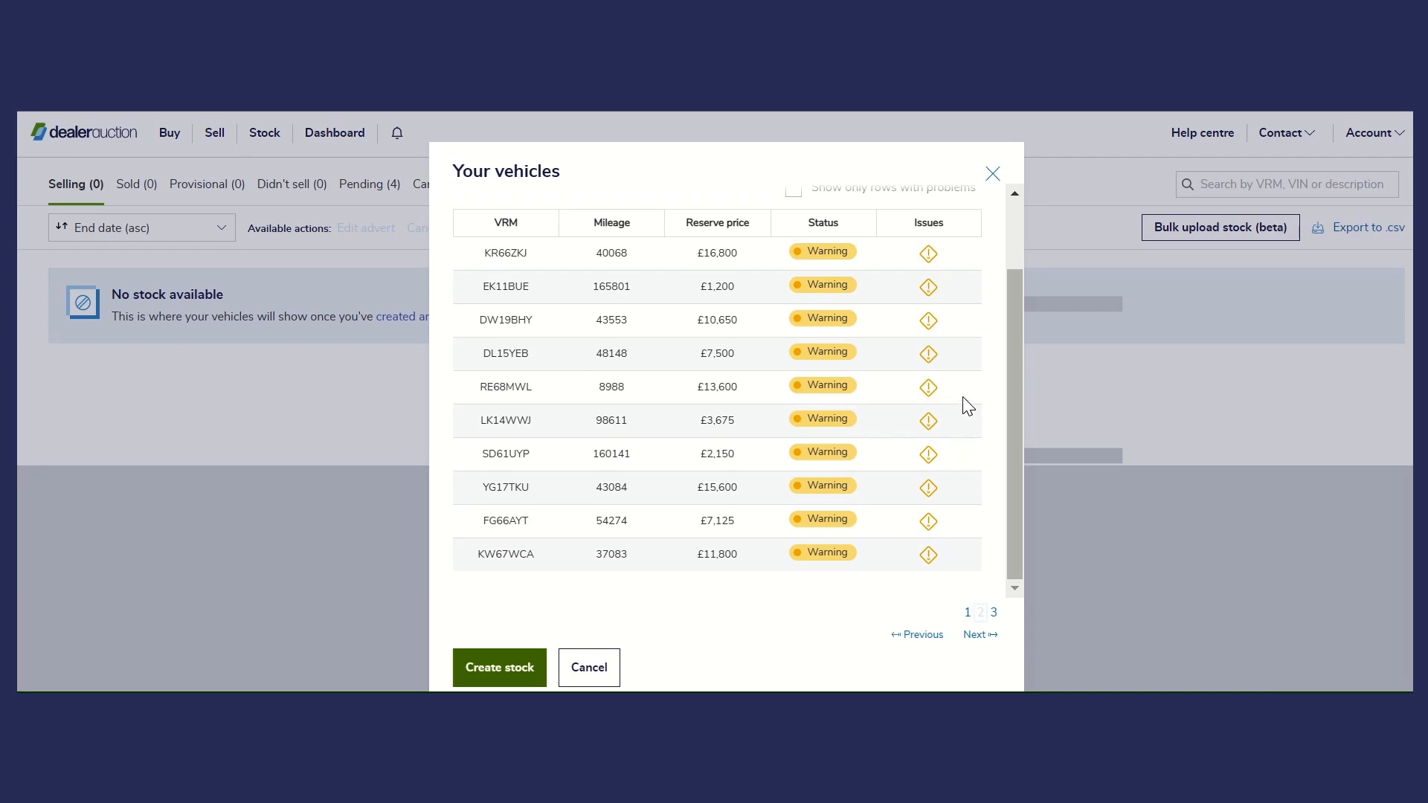
pyautogui.scroll(2, 943, 431)
pyautogui.click(994, 613)
pyautogui.scroll(-1, 863, 381)
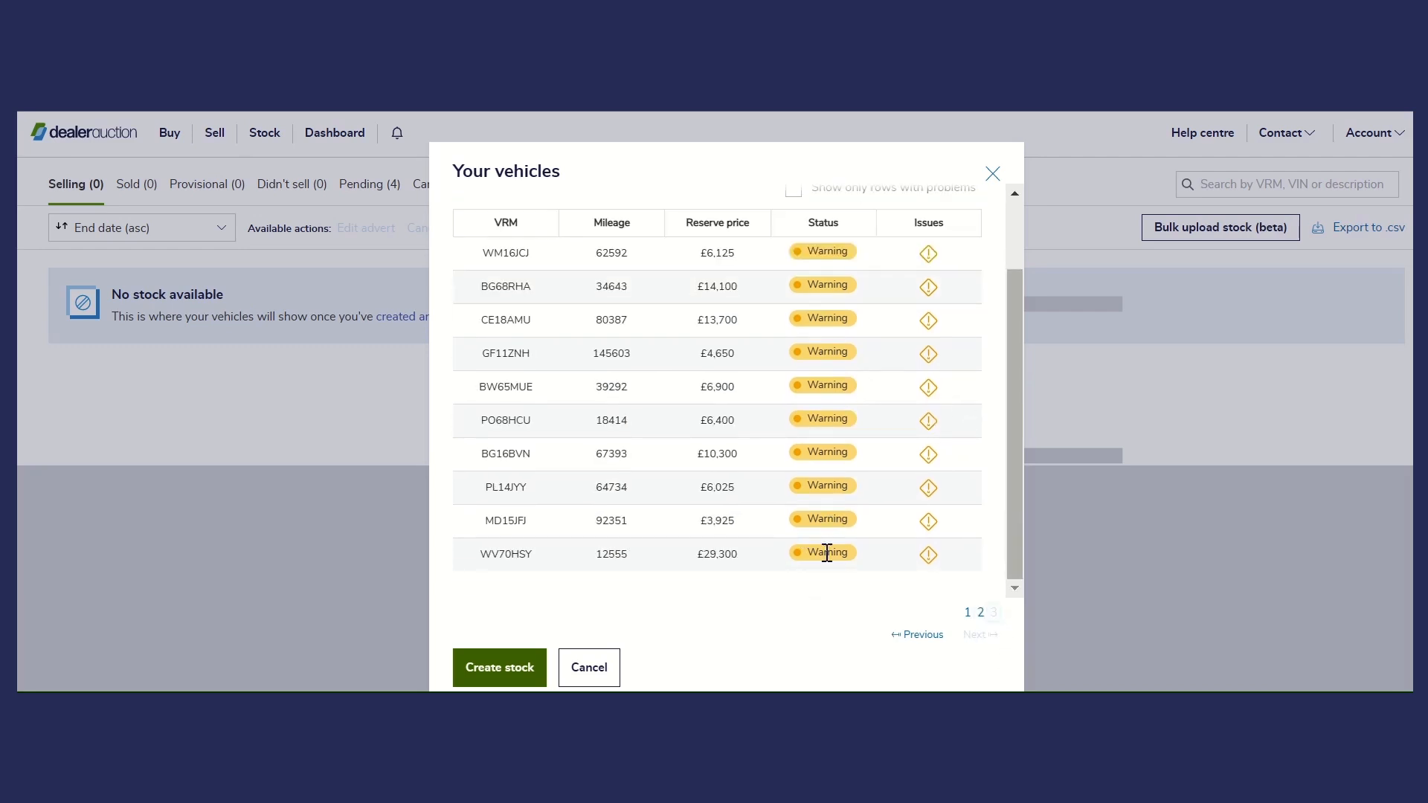
pyautogui.scroll(2, 841, 546)
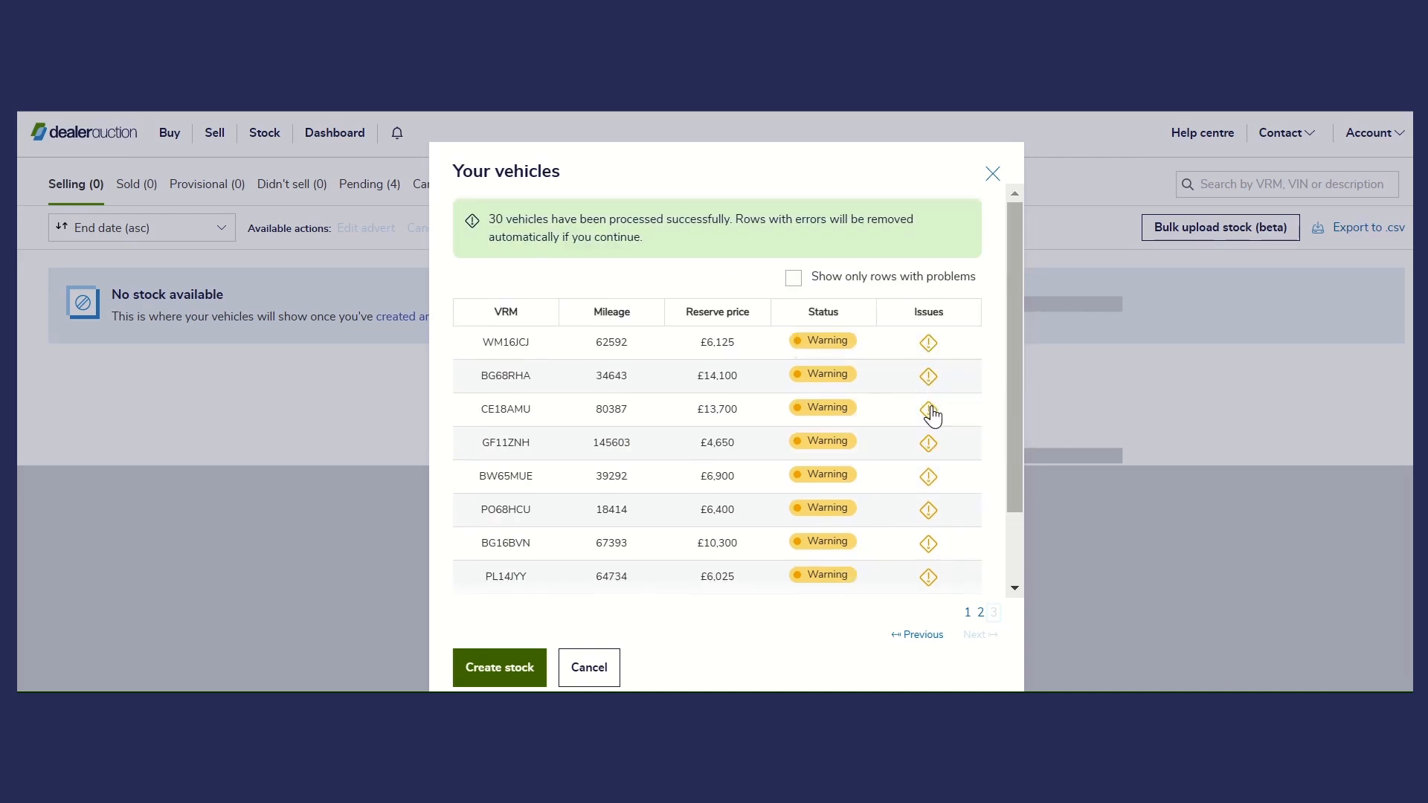
pyautogui.moveTo(931, 446)
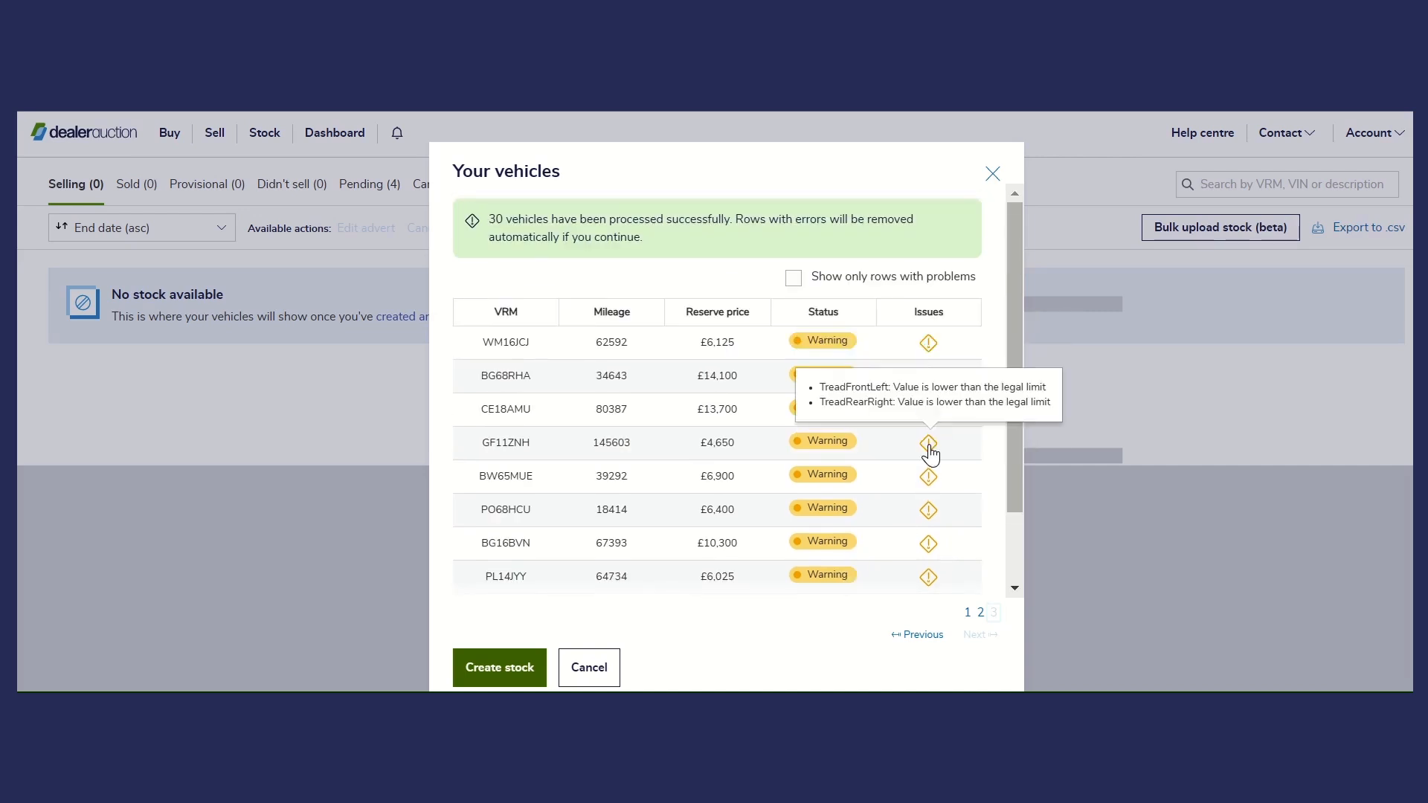
pyautogui.moveTo(930, 487)
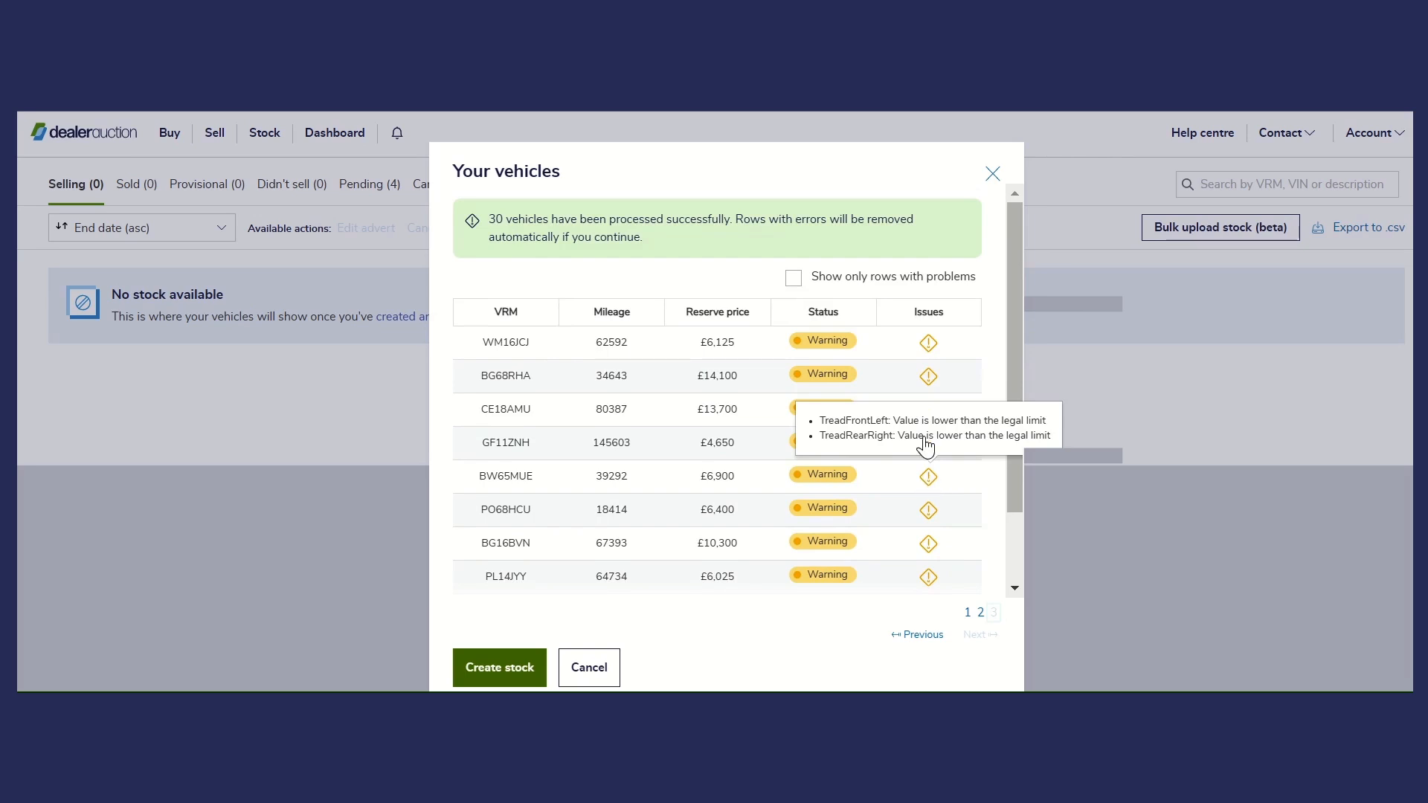
# - Show only the rows with problems and check the filtered vehicles on the first two pages
pyautogui.click(794, 282)
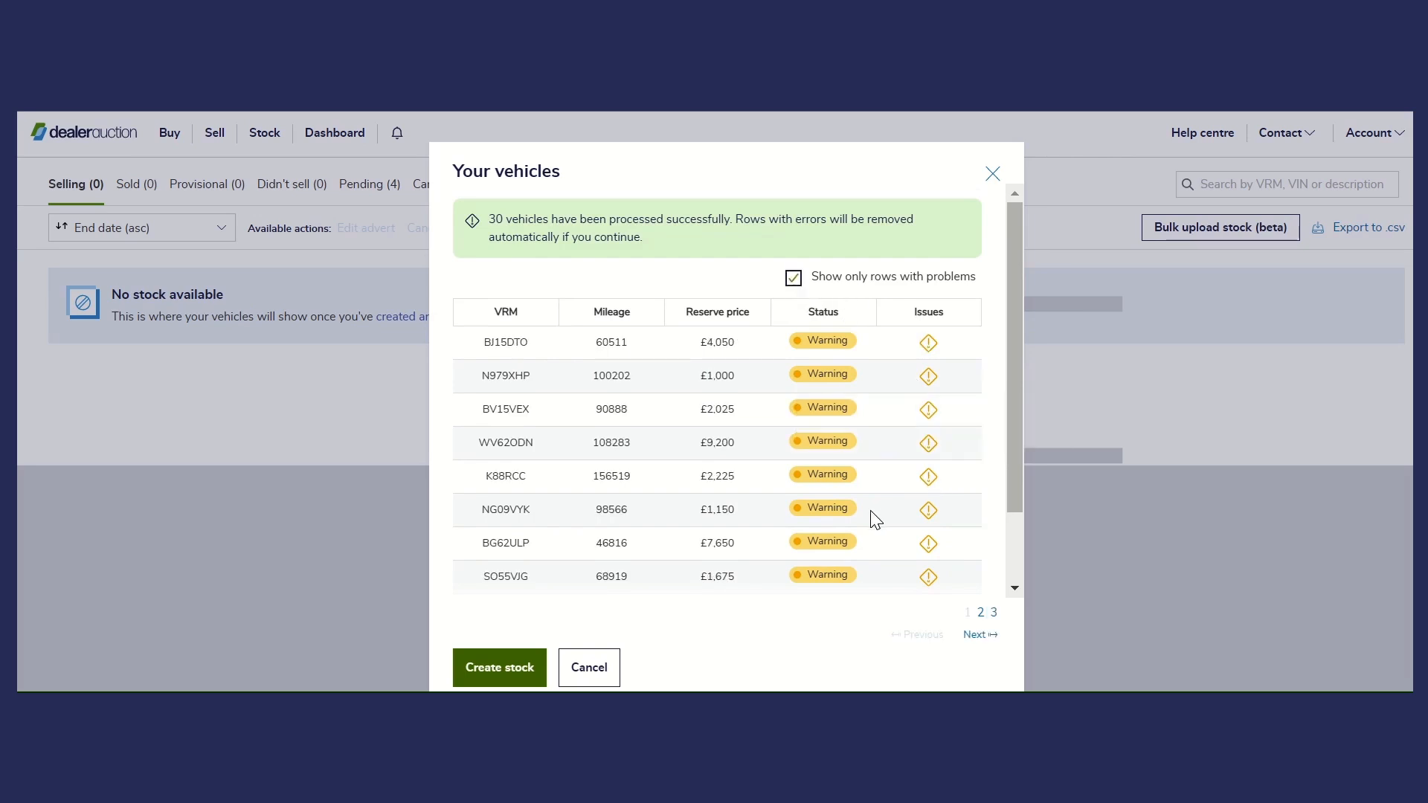
pyautogui.scroll(-2, 874, 519)
pyautogui.click(982, 612)
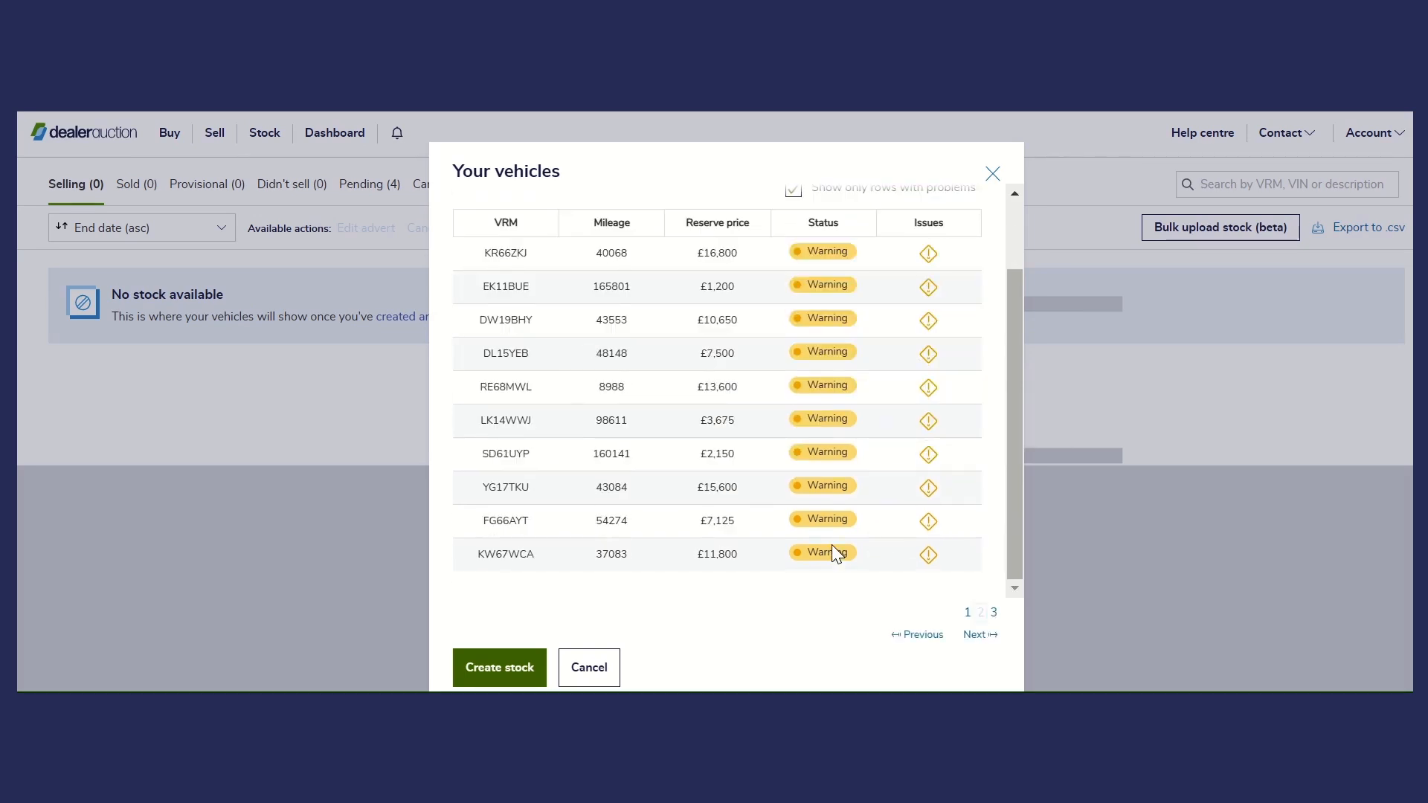
pyautogui.scroll(2, 826, 560)
pyautogui.moveTo(929, 347)
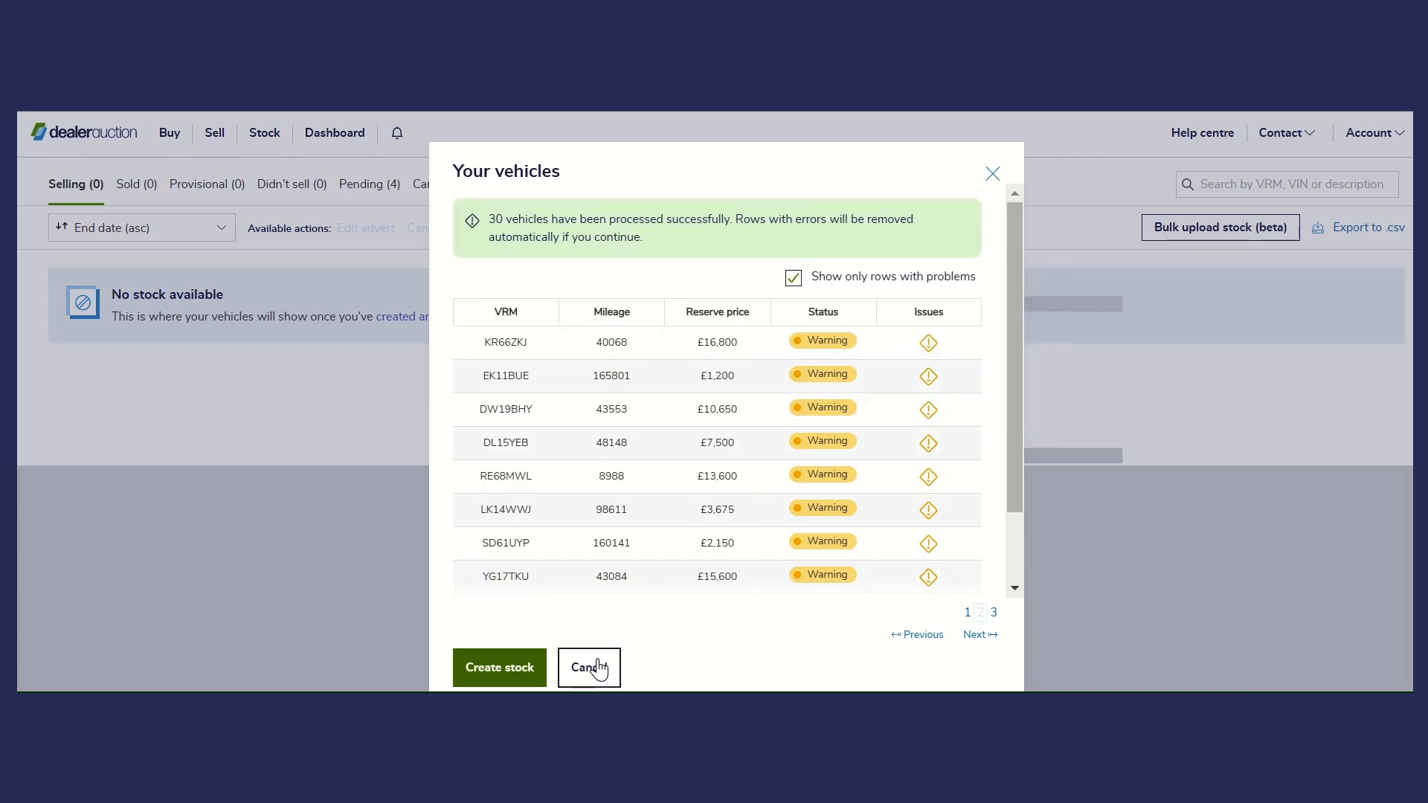
# - Create stock from the processed vehicles and confirm to continue
pyautogui.click(525, 677)
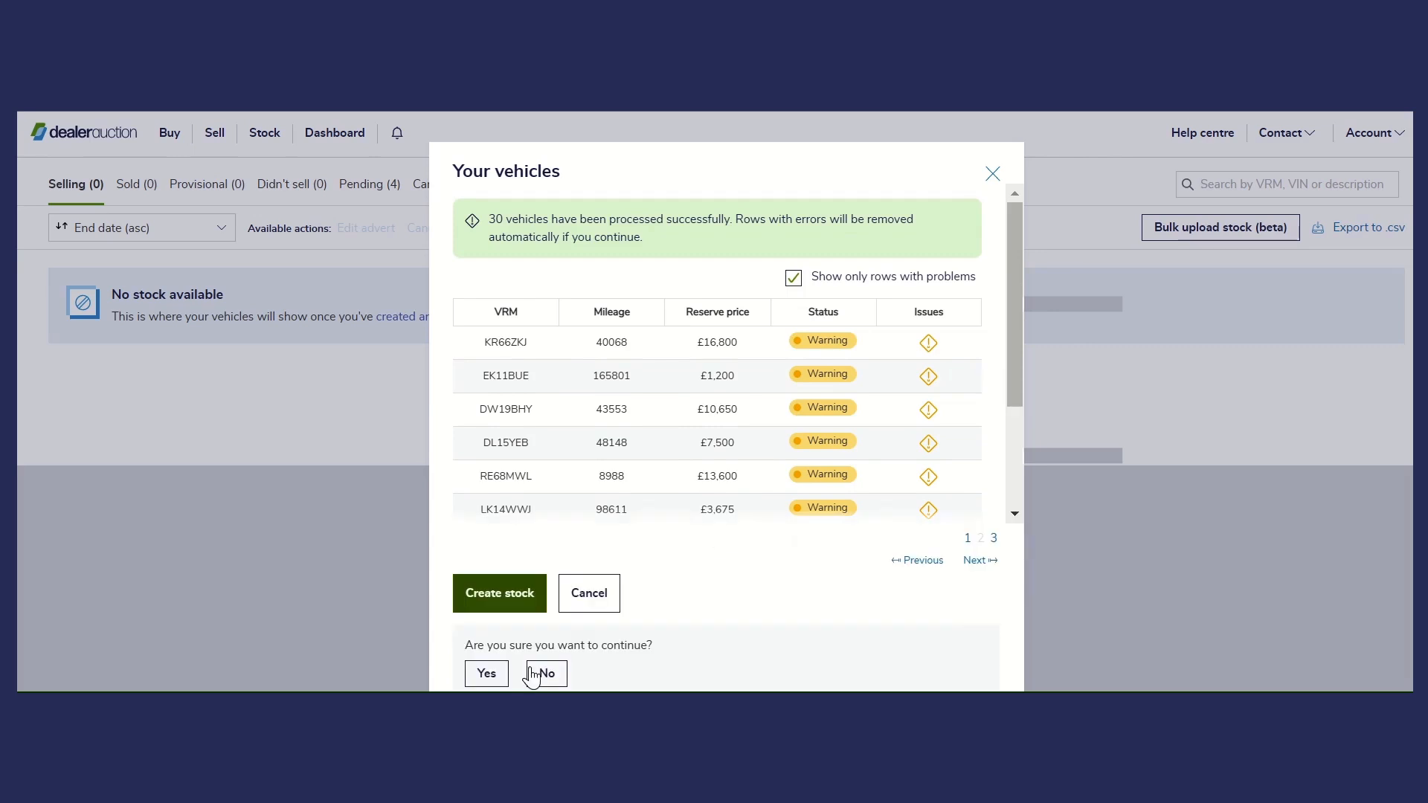
pyautogui.click(486, 674)
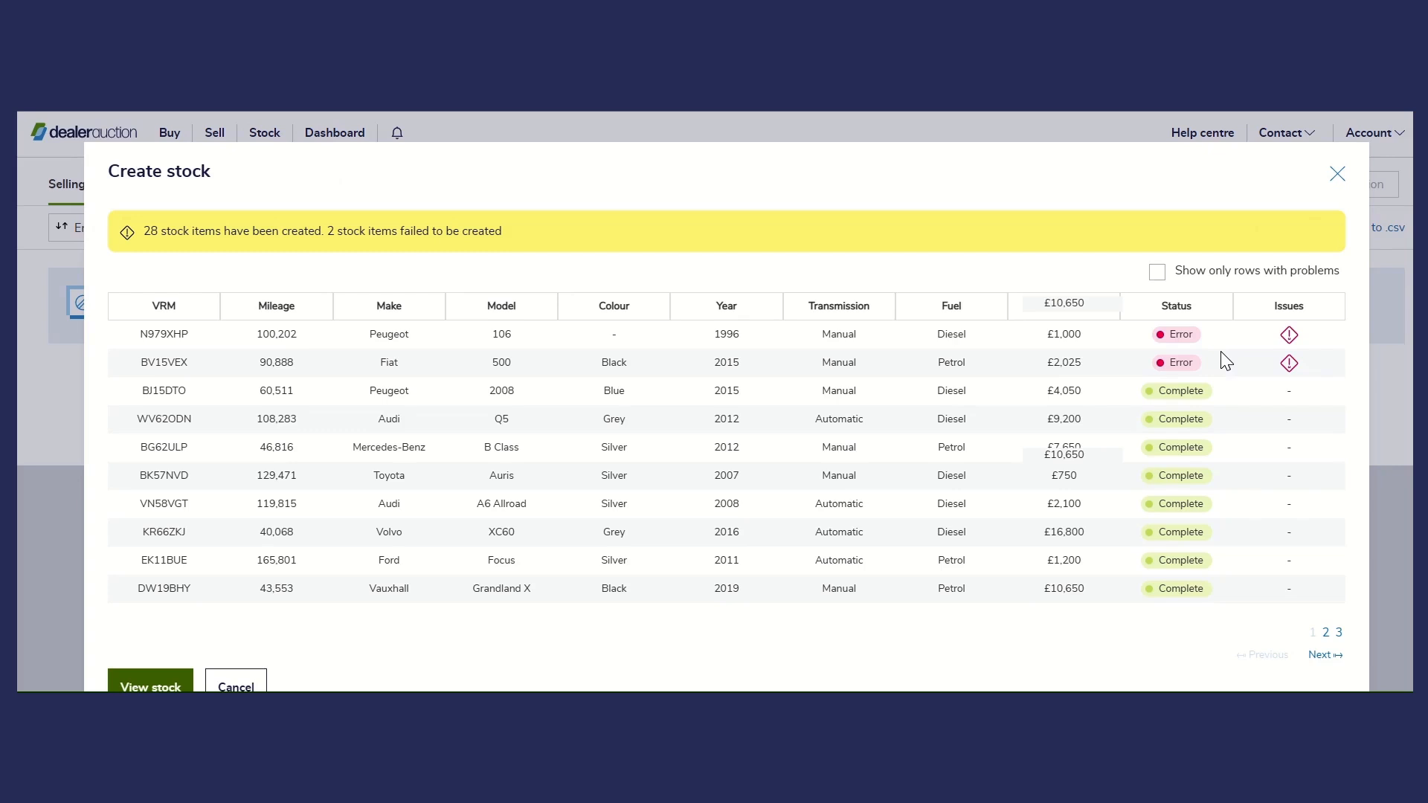
pyautogui.moveTo(1292, 340)
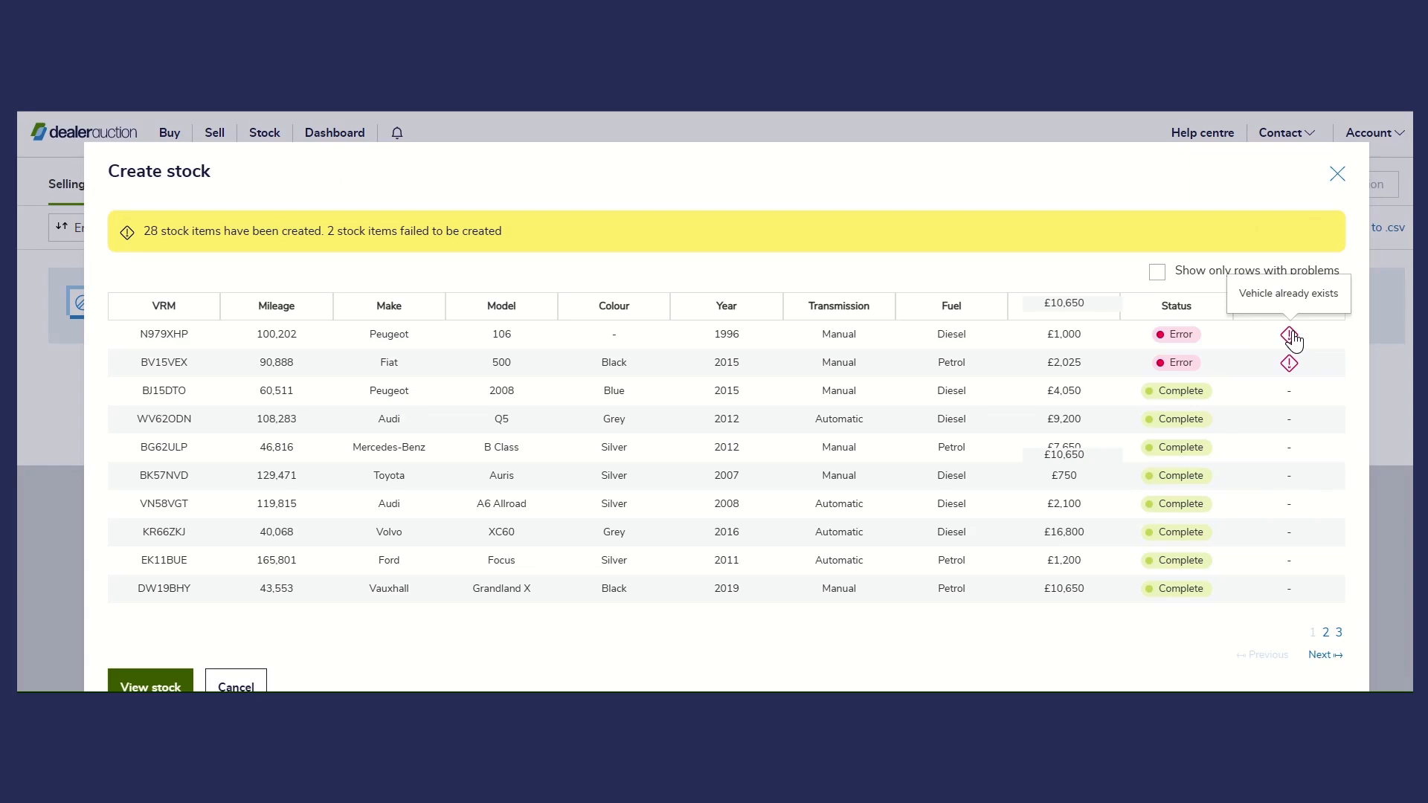
pyautogui.moveTo(1291, 369)
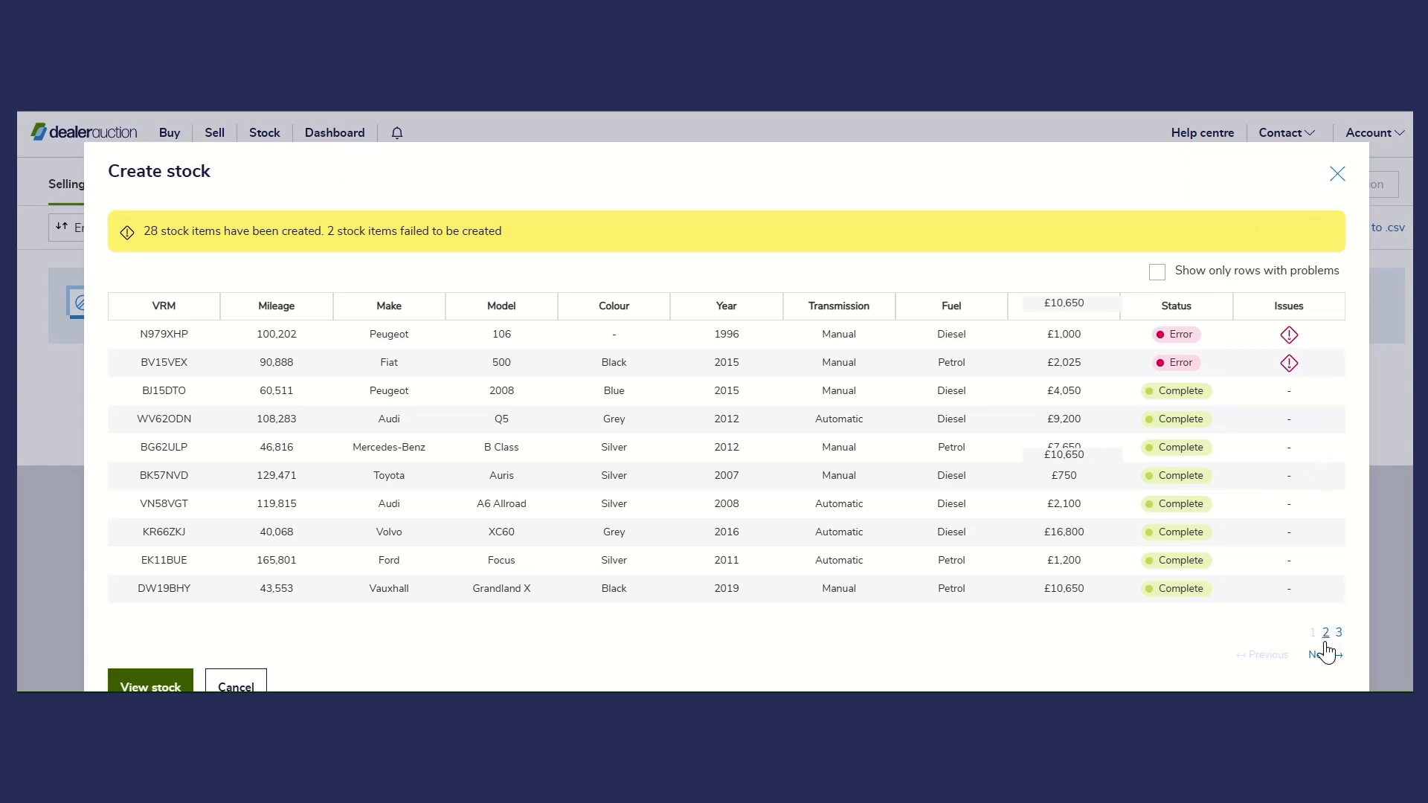
pyautogui.click(1339, 634)
pyautogui.click(1326, 633)
pyautogui.click(1313, 633)
# - View the created stock and browse the pending vehicles through to the second page
pyautogui.click(155, 683)
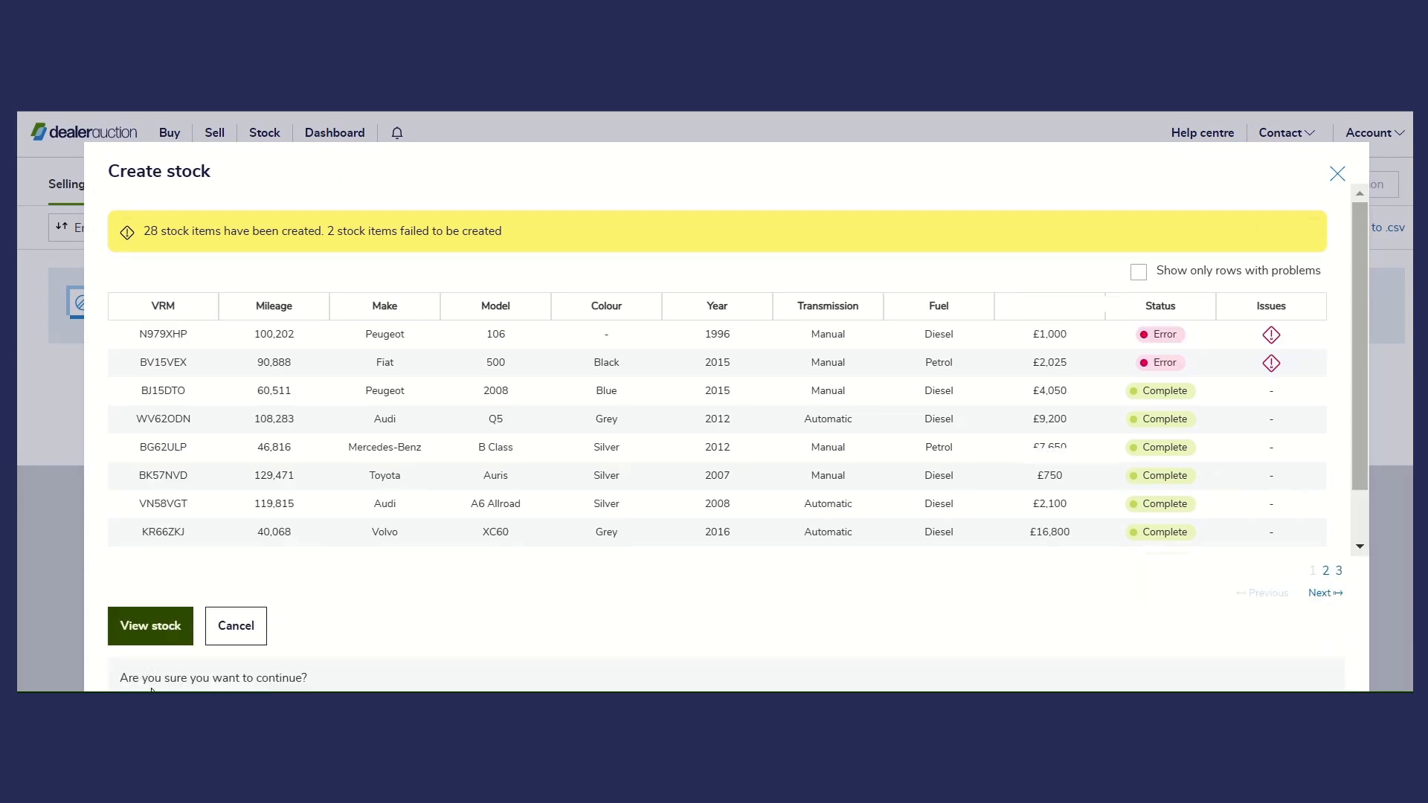
pyautogui.click(150, 626)
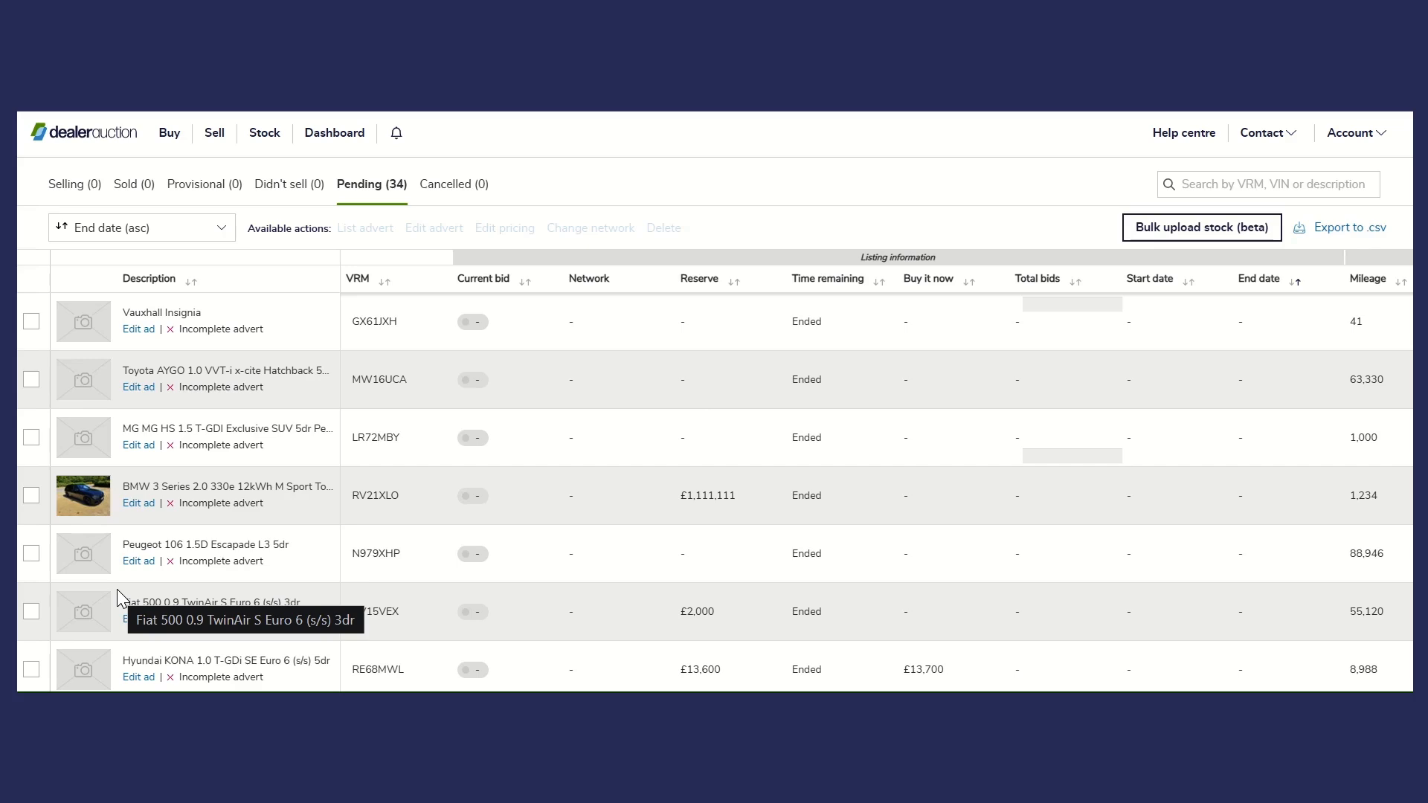
pyautogui.scroll(-3, 494, 403)
pyautogui.scroll(-2, 492, 377)
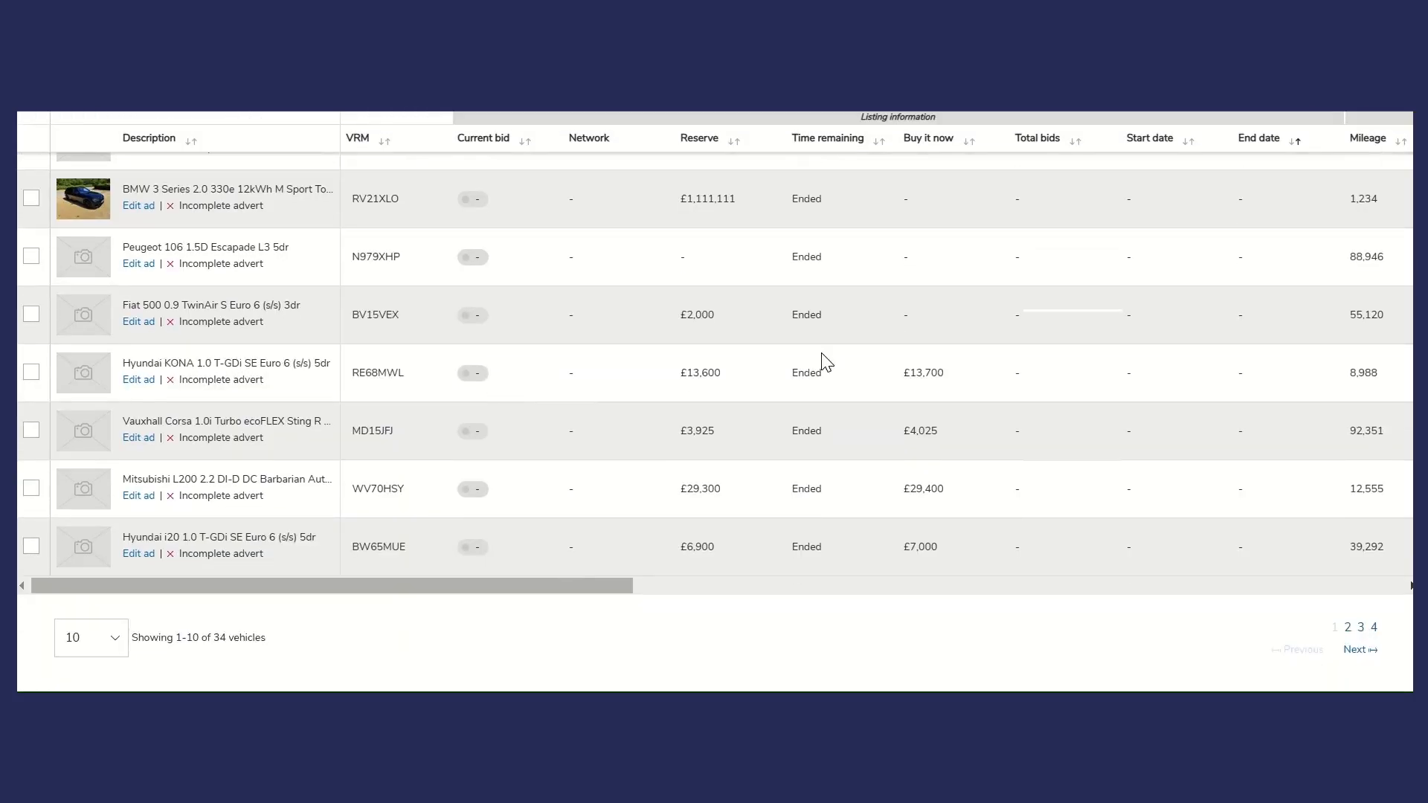
pyautogui.scroll(5, 1014, 436)
pyautogui.scroll(-3, 1279, 329)
pyautogui.scroll(-2, 1264, 581)
pyautogui.click(1355, 645)
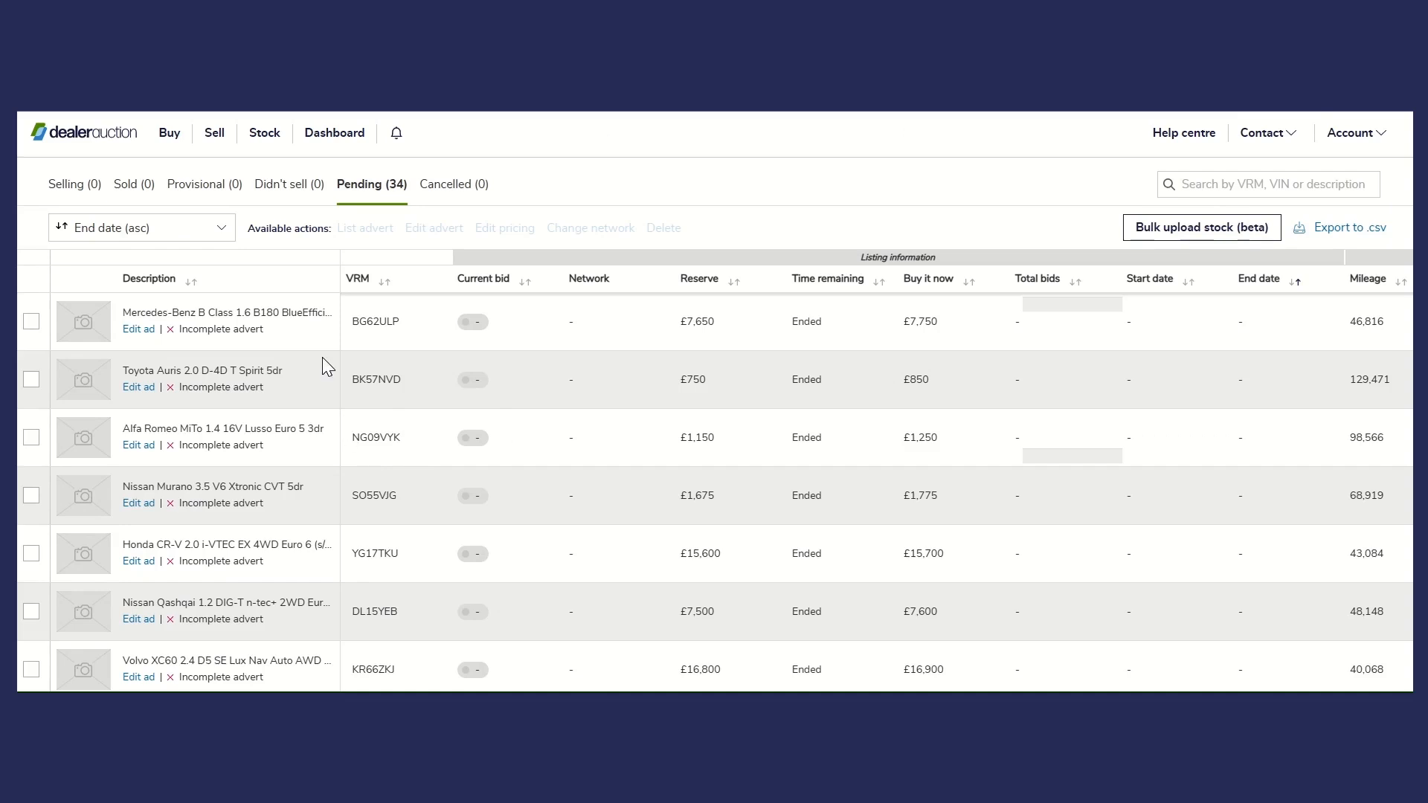
pyautogui.click(214, 133)
pyautogui.click(120, 366)
pyautogui.click(95, 442)
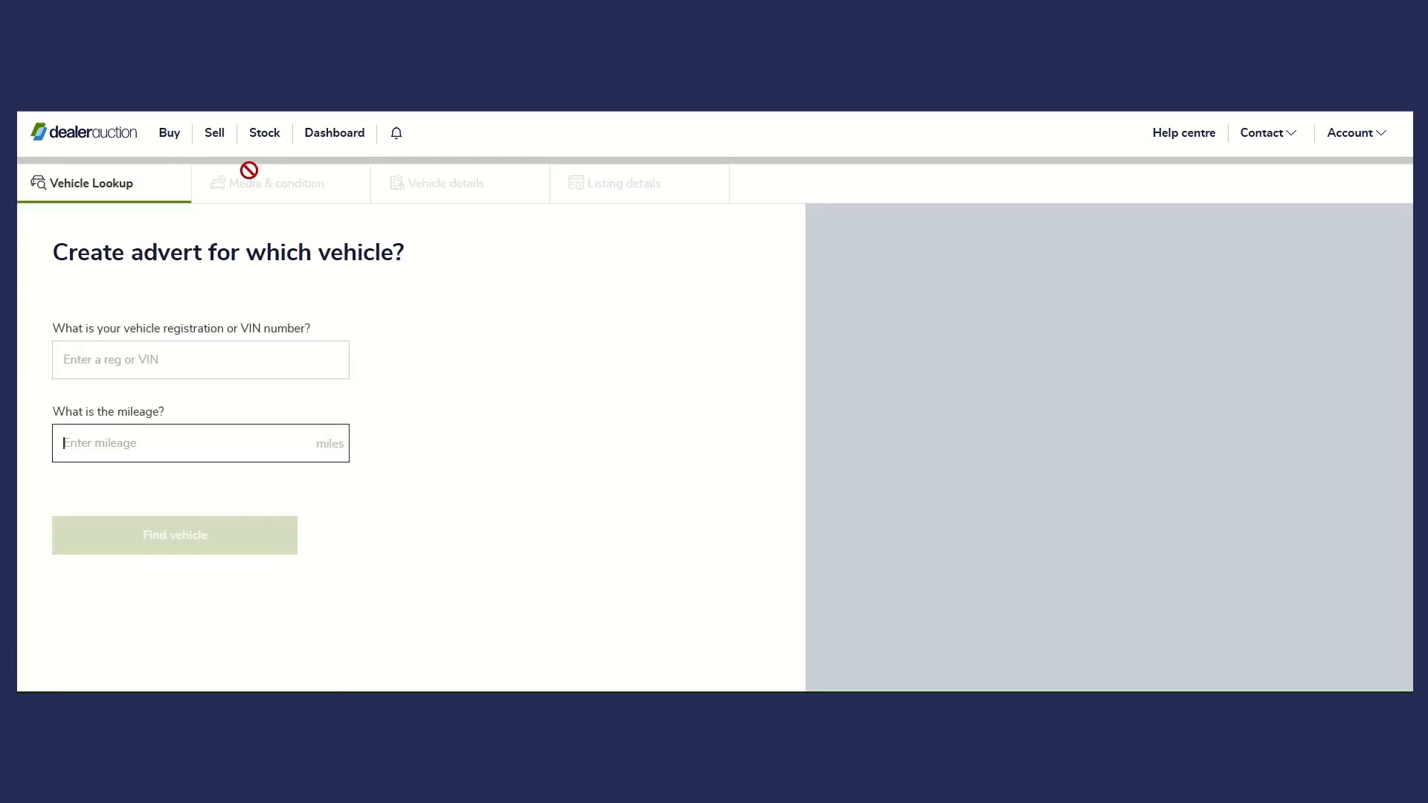
pyautogui.click(264, 134)
# - Open the Audi A6 Allroad 2.7 TDI quattro advert on the third page of pending stock for editing
pyautogui.scroll(-5, 595, 489)
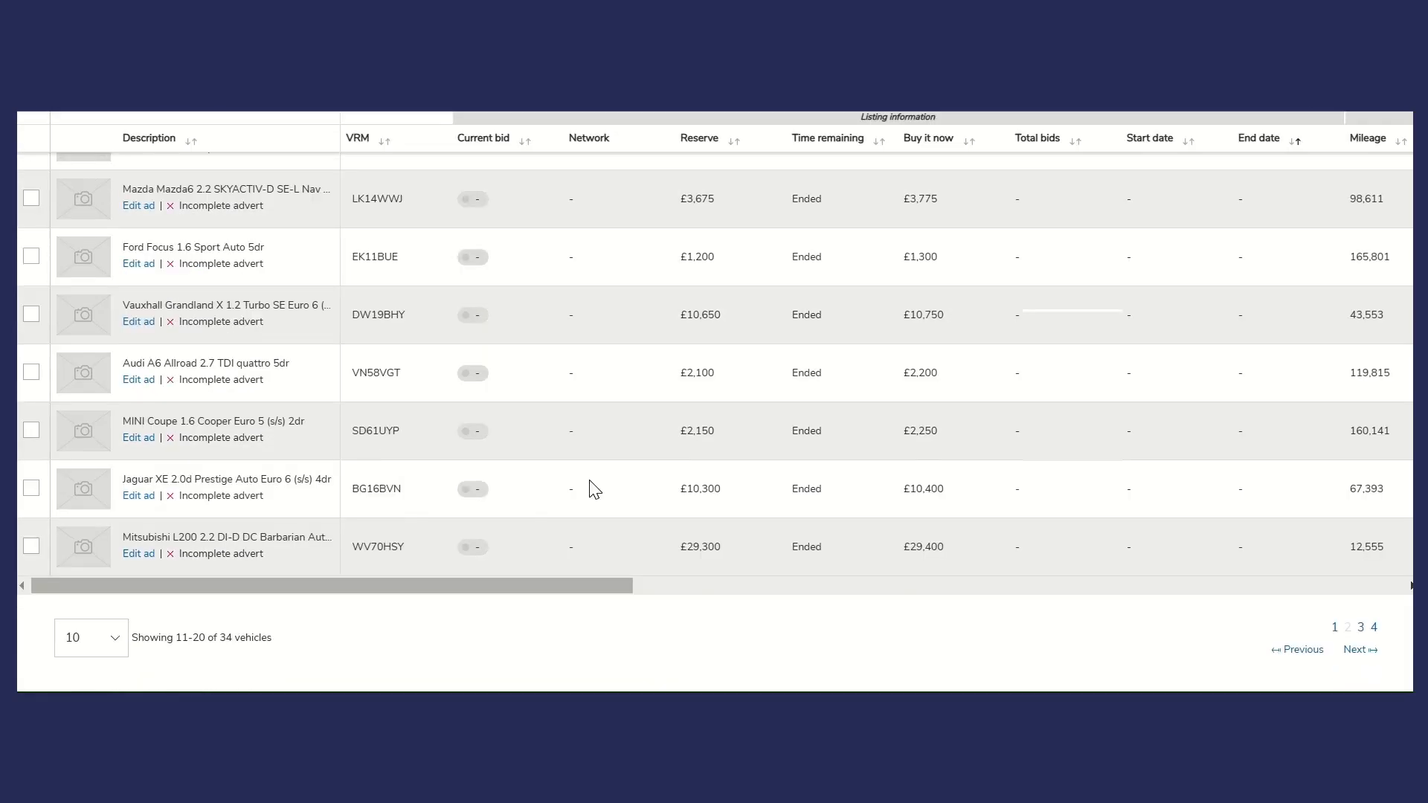
pyautogui.click(1361, 627)
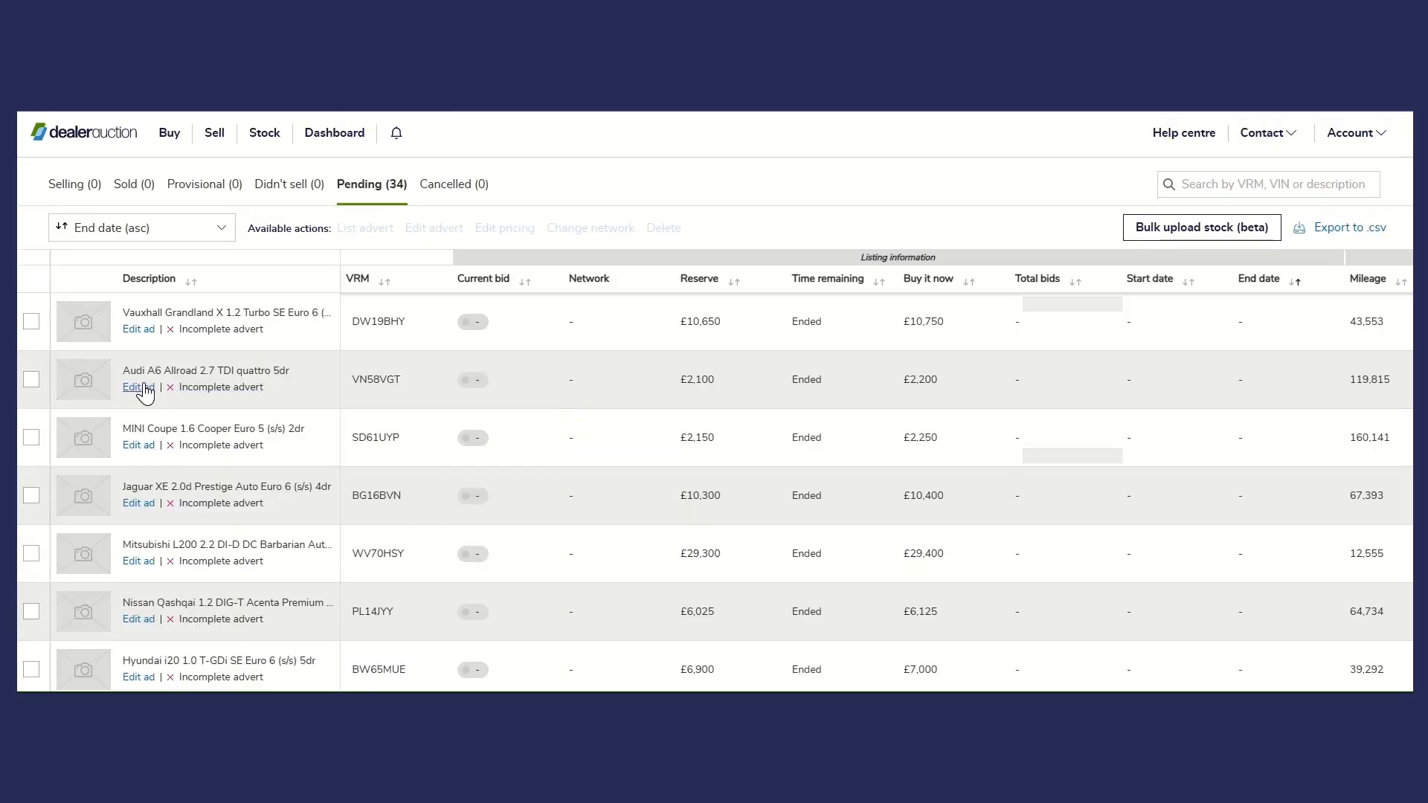
pyautogui.click(138, 387)
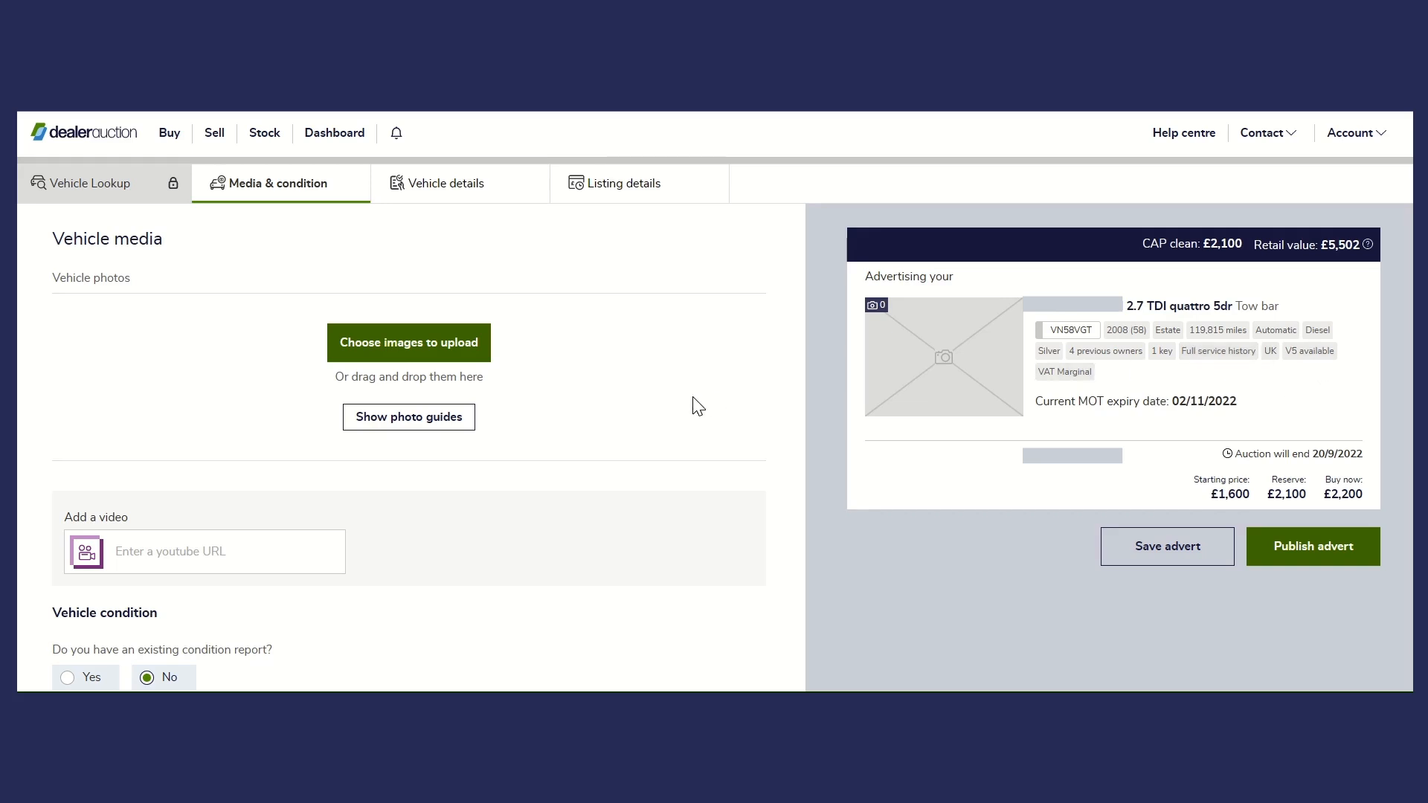
# - Apply the Retail Template to the advert description in the media and condition section
pyautogui.scroll(-2, 692, 404)
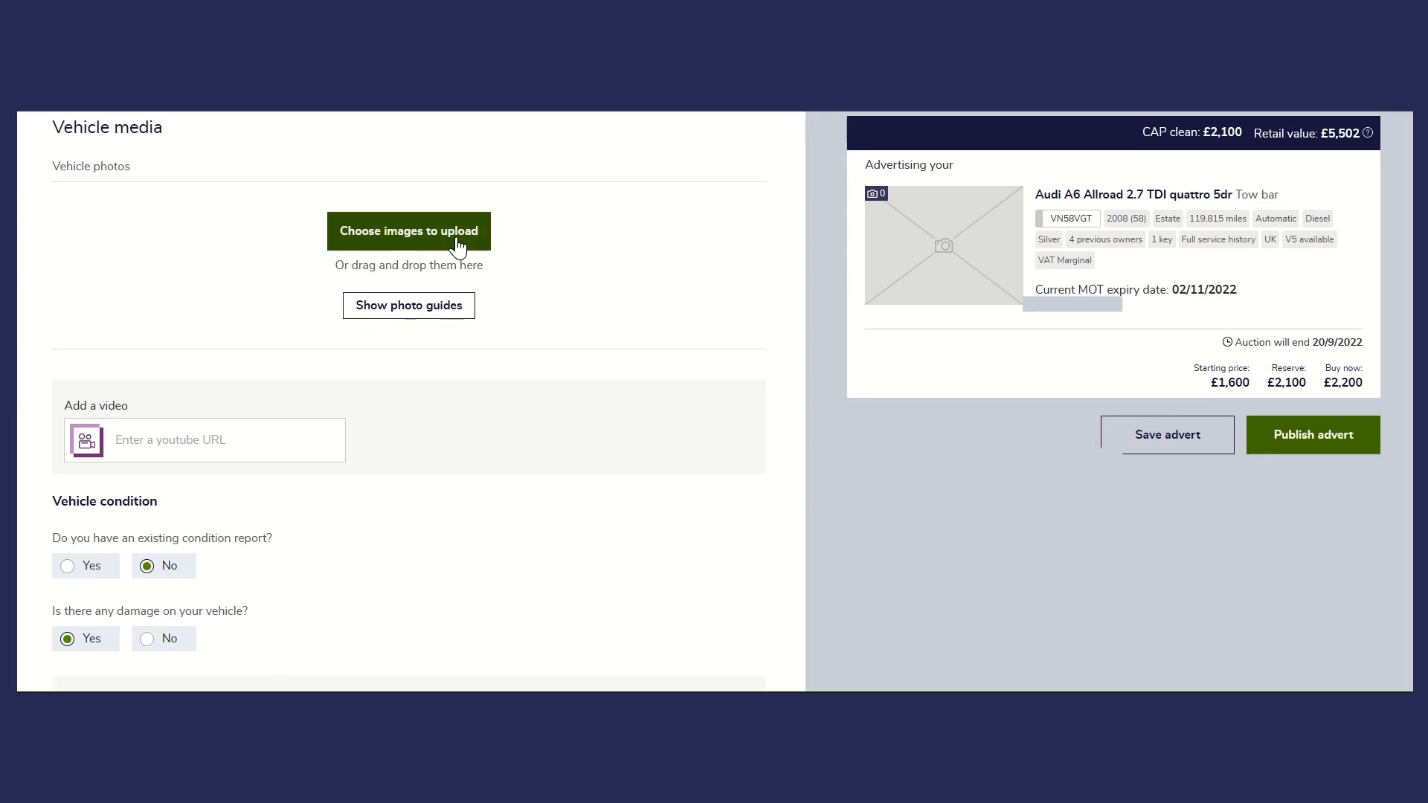
pyautogui.scroll(-9, 456, 255)
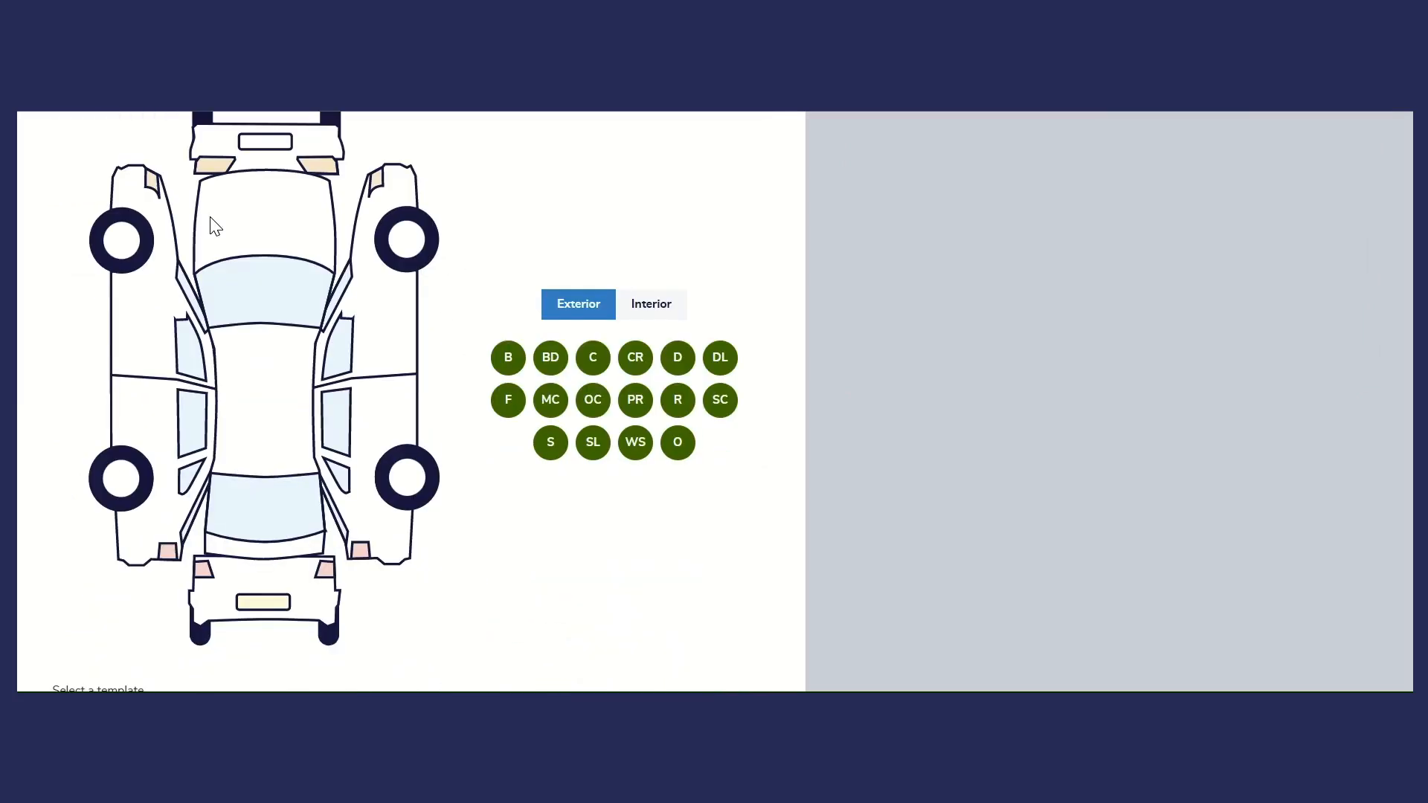
pyautogui.scroll(-6, 502, 369)
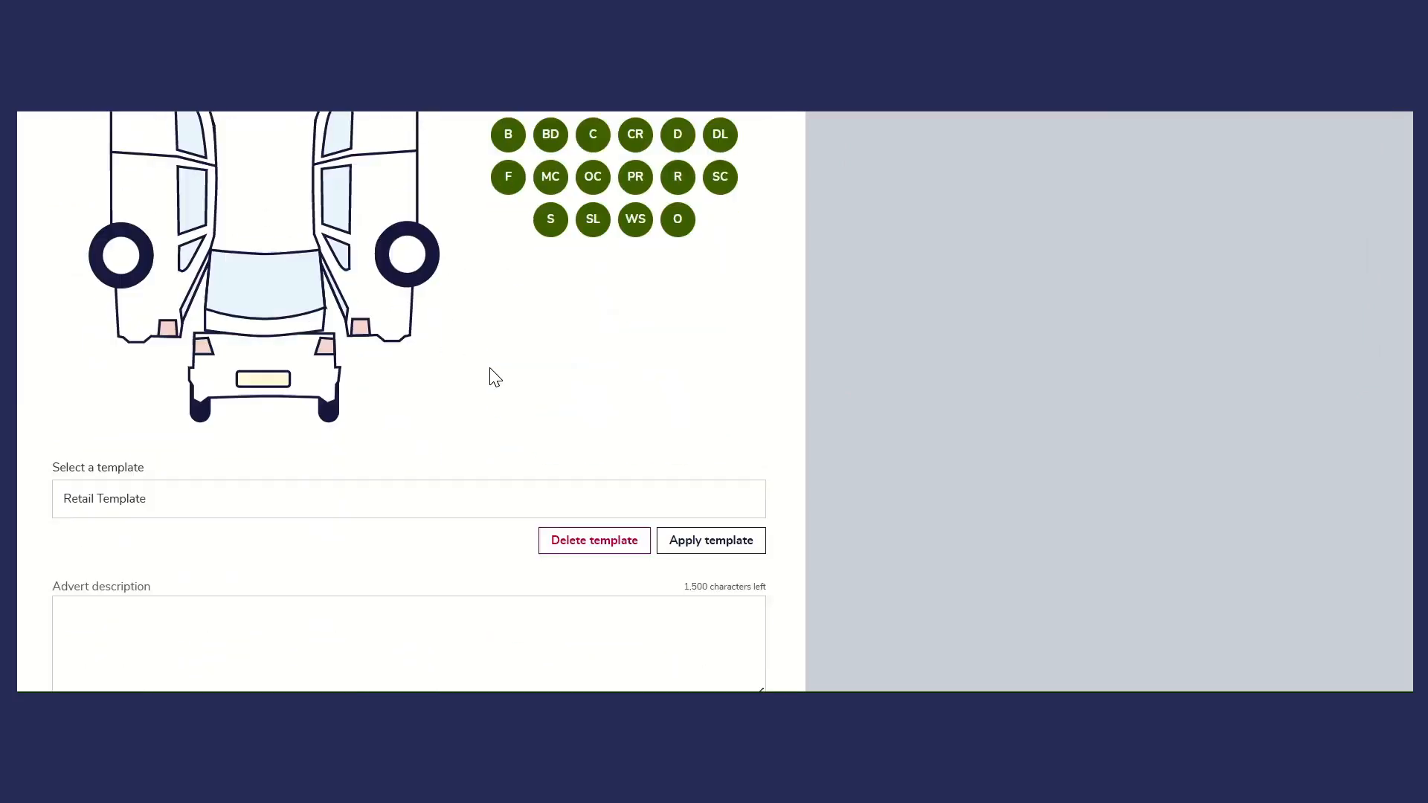
pyautogui.click(70, 393)
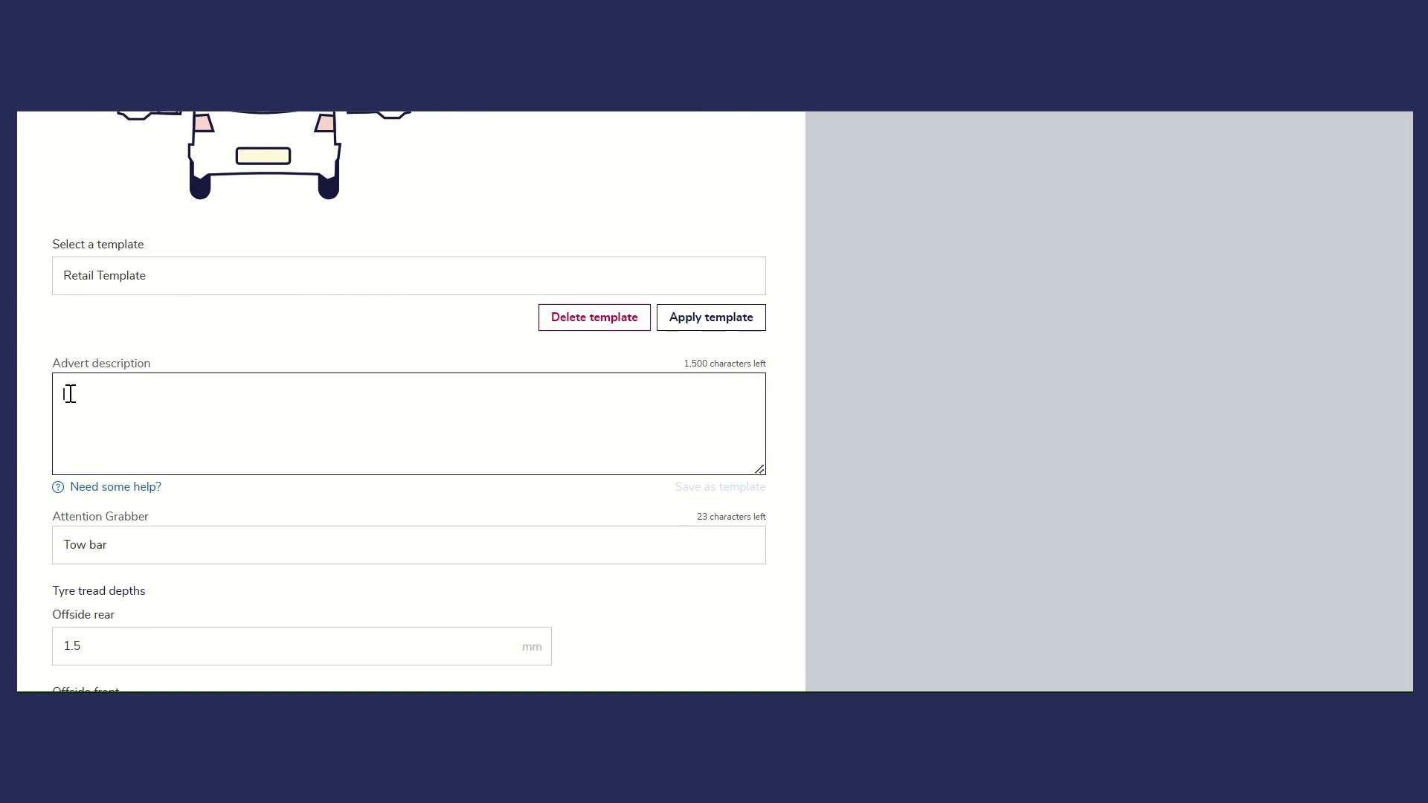
pyautogui.click(736, 316)
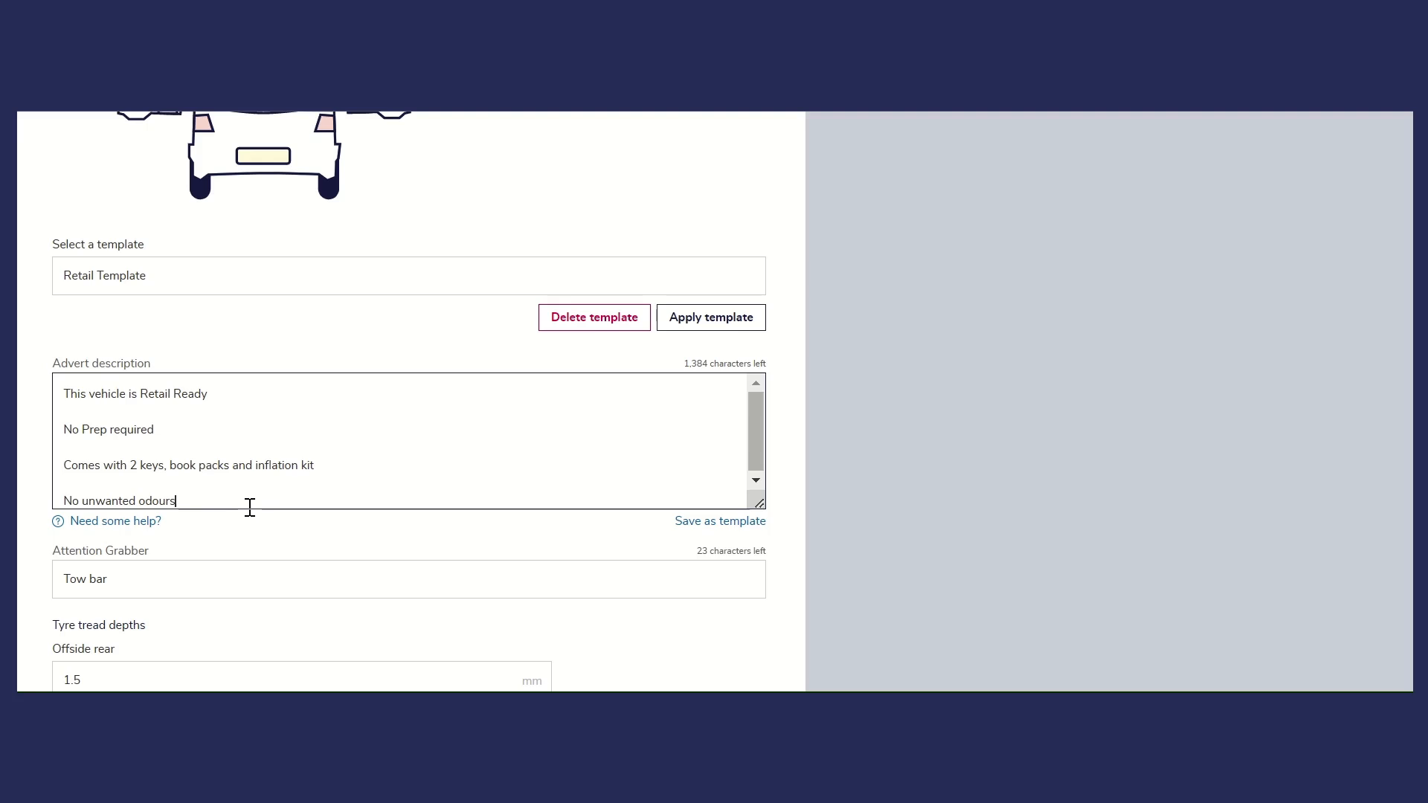
# - Check the advert's attention grabber and the tyre tread depth of each wheel, and look over the media section
pyautogui.click(149, 594)
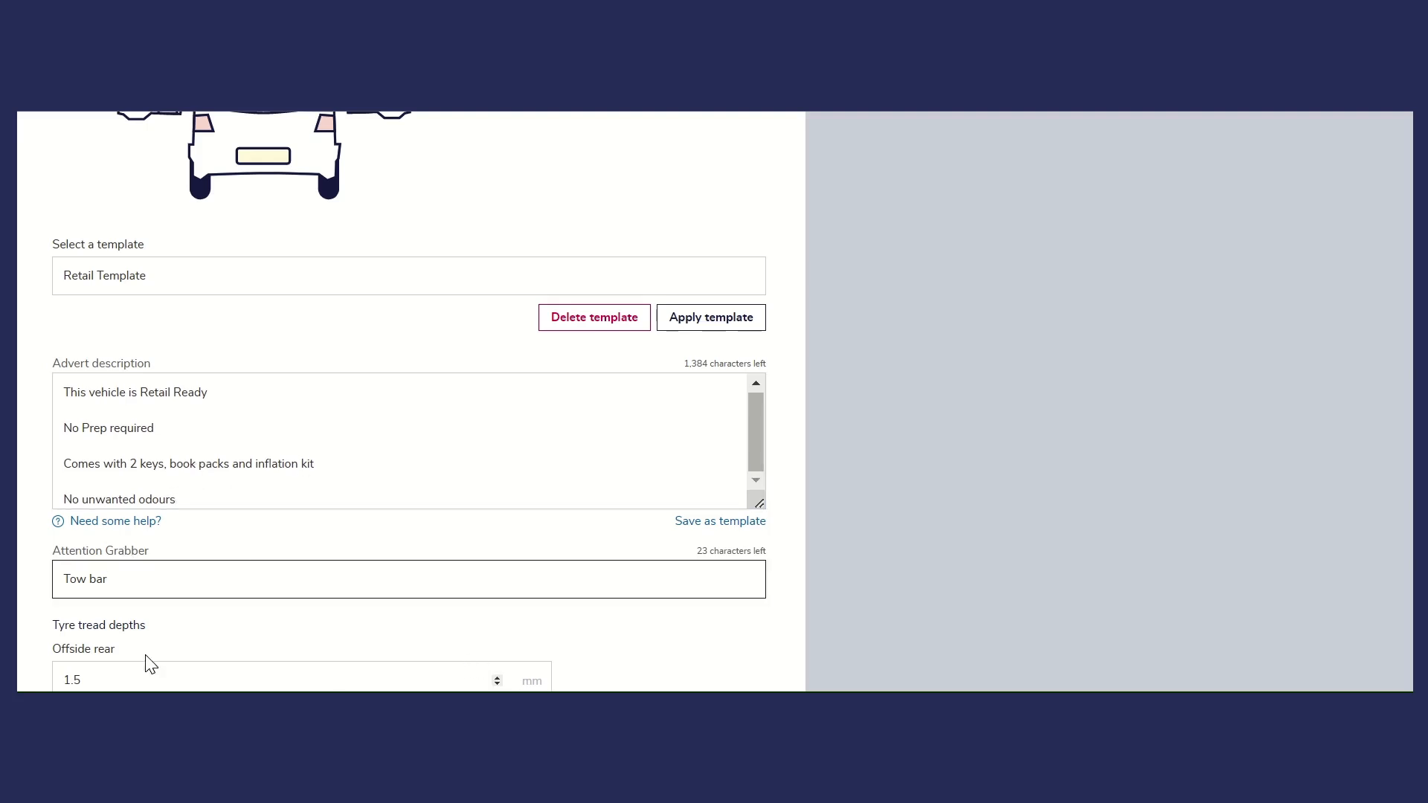
pyautogui.scroll(-3, 451, 529)
pyautogui.scroll(-3, 223, 539)
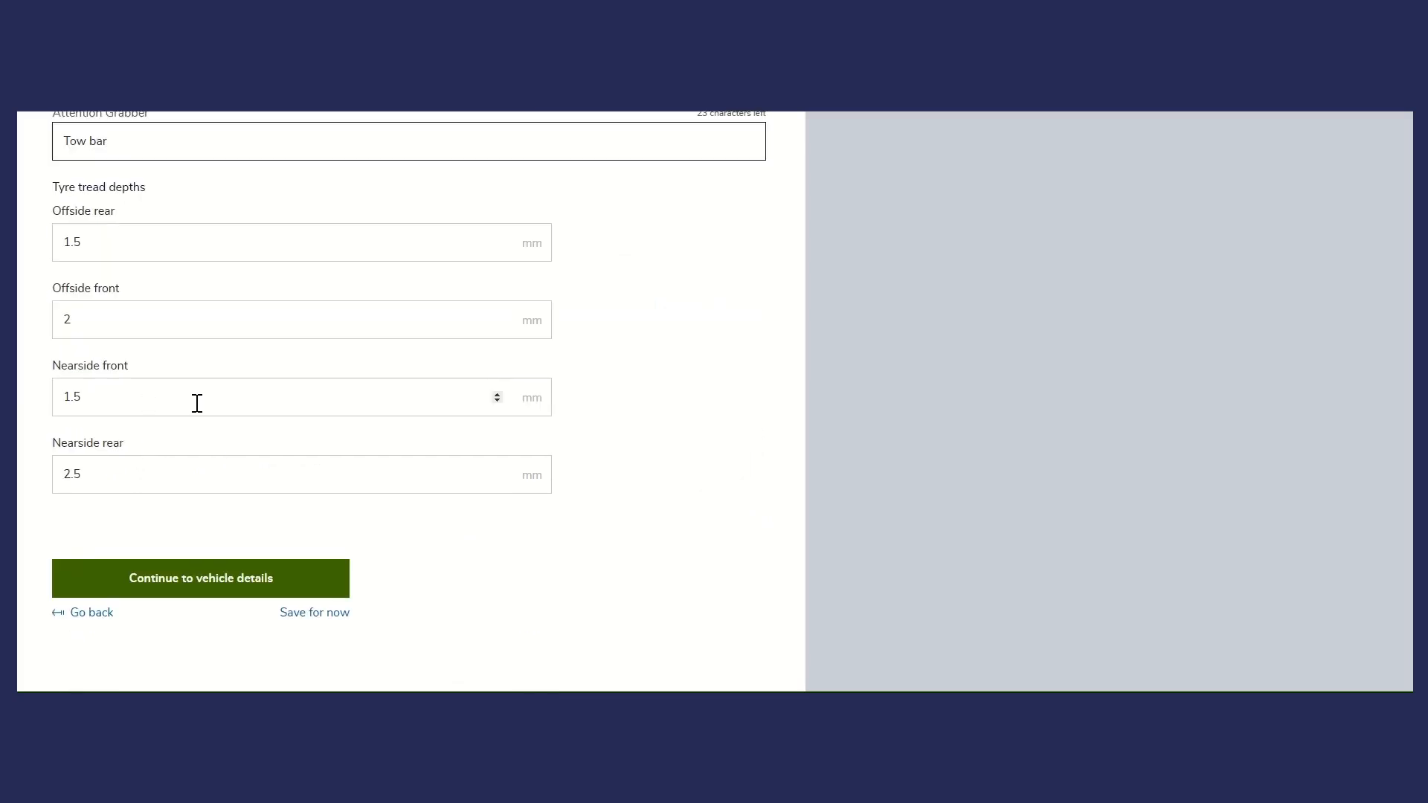
pyautogui.click(151, 392)
pyautogui.click(117, 243)
pyautogui.click(136, 406)
pyautogui.click(118, 246)
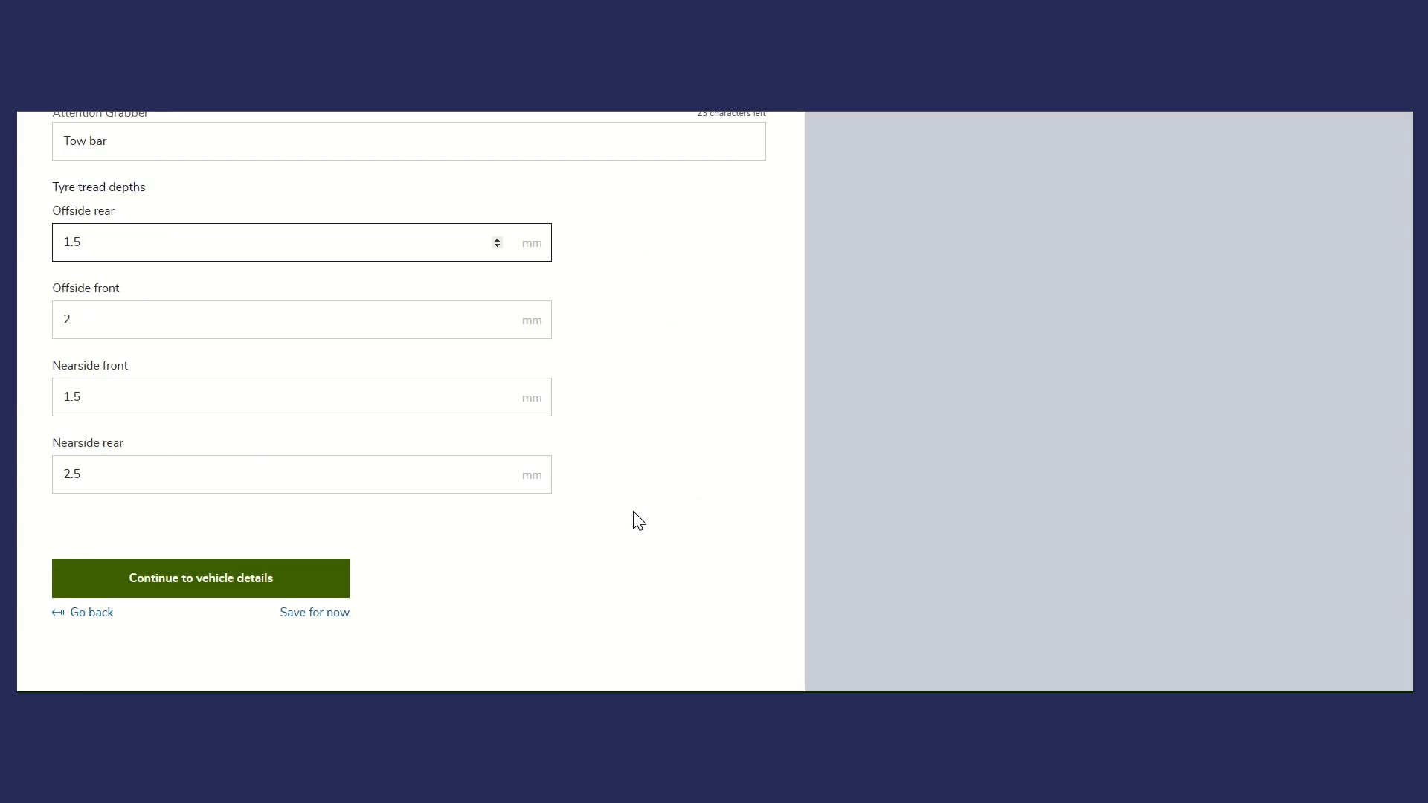
pyautogui.scroll(15, 639, 520)
pyautogui.scroll(5, 629, 435)
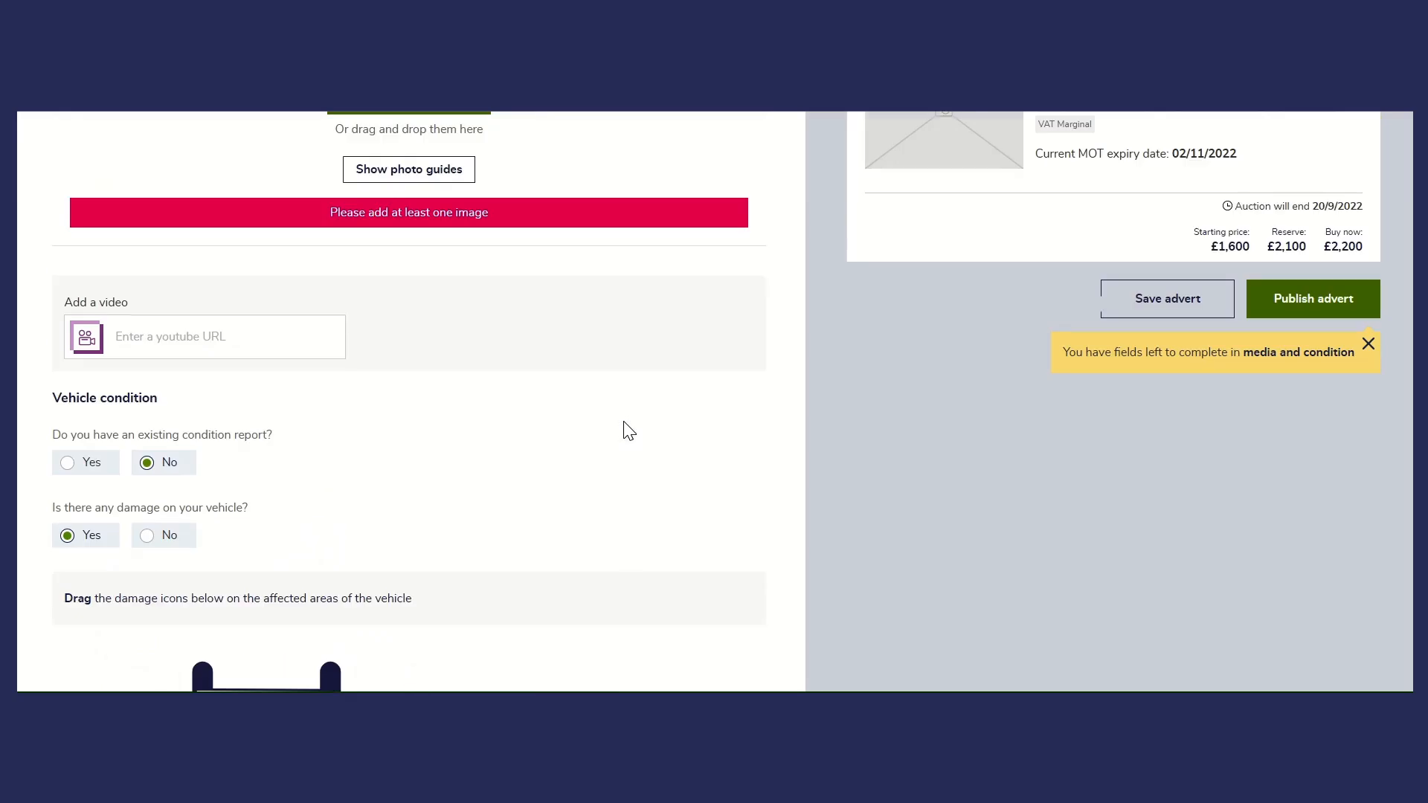
# - Review the advert's vehicle details, including the history, mileage, V5 status, origin and spec
pyautogui.click(480, 192)
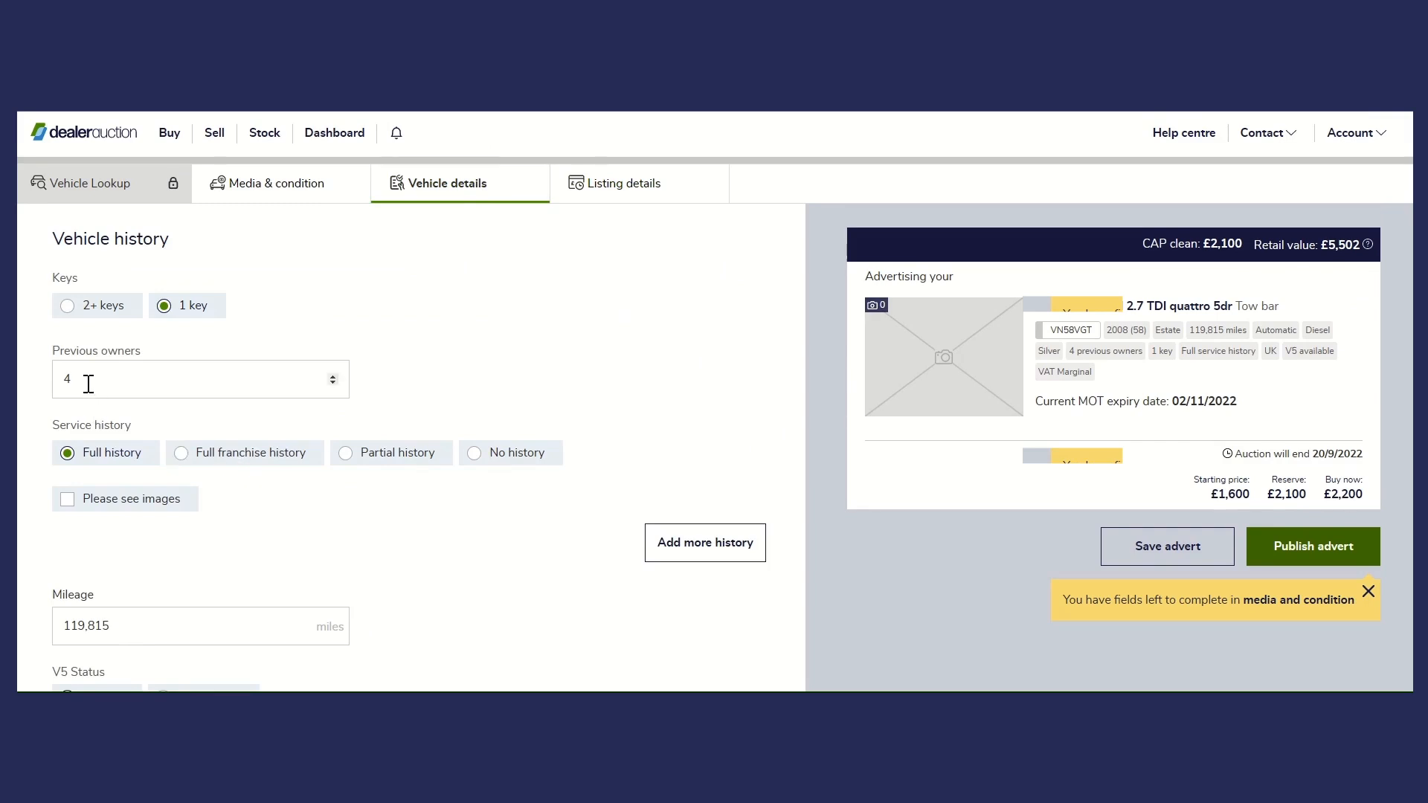
pyautogui.click(79, 630)
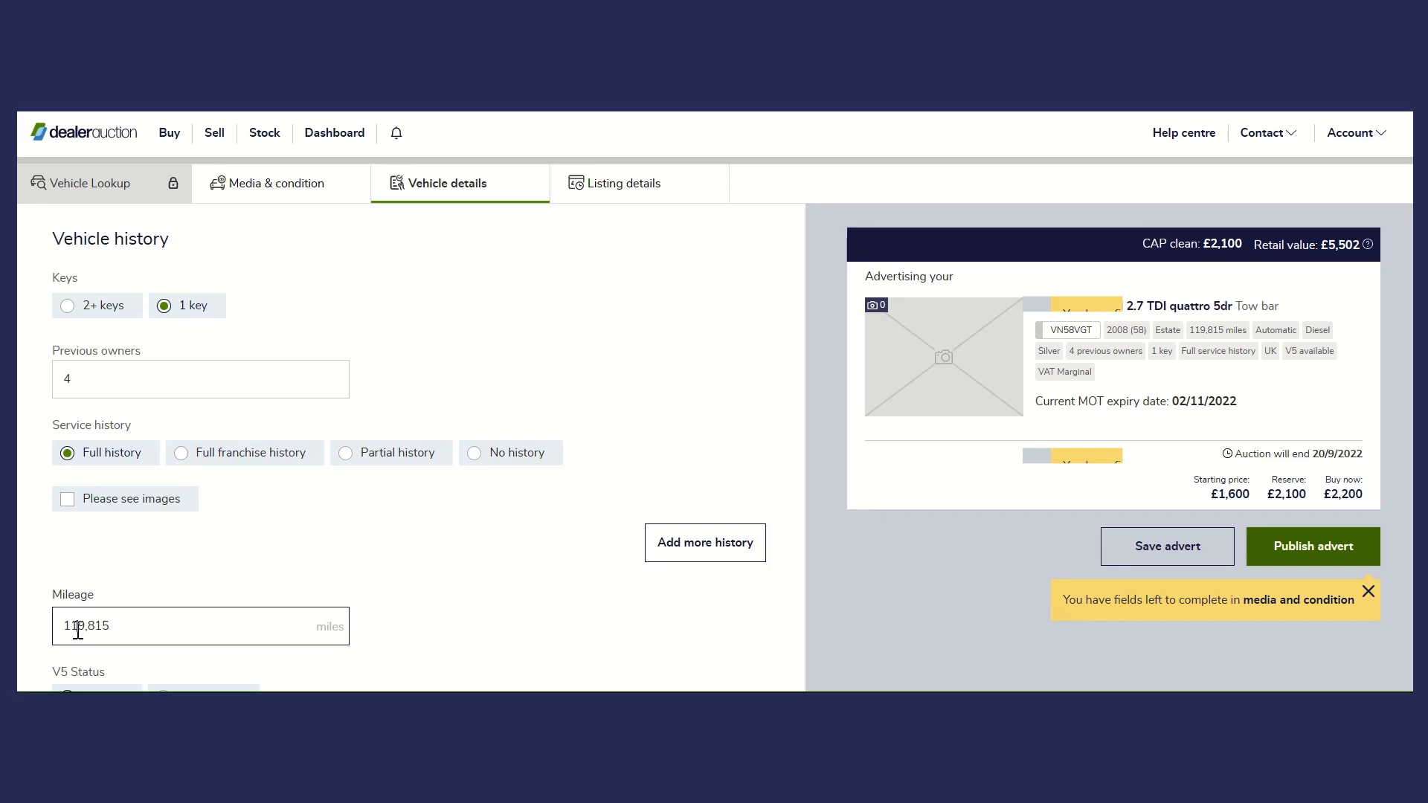
pyautogui.scroll(-6, 491, 569)
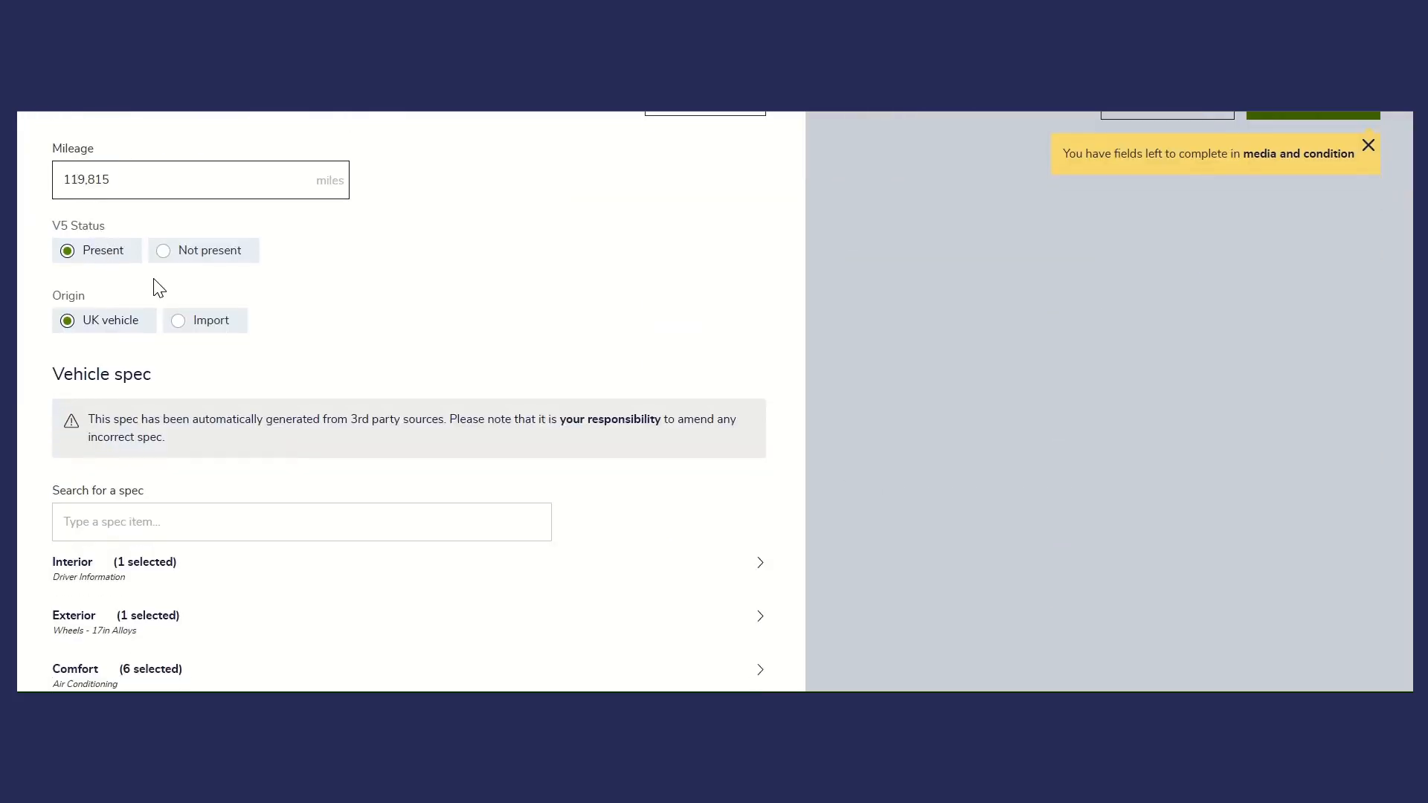
pyautogui.scroll(-4, 367, 424)
pyautogui.scroll(7, 554, 390)
pyautogui.scroll(3, 554, 391)
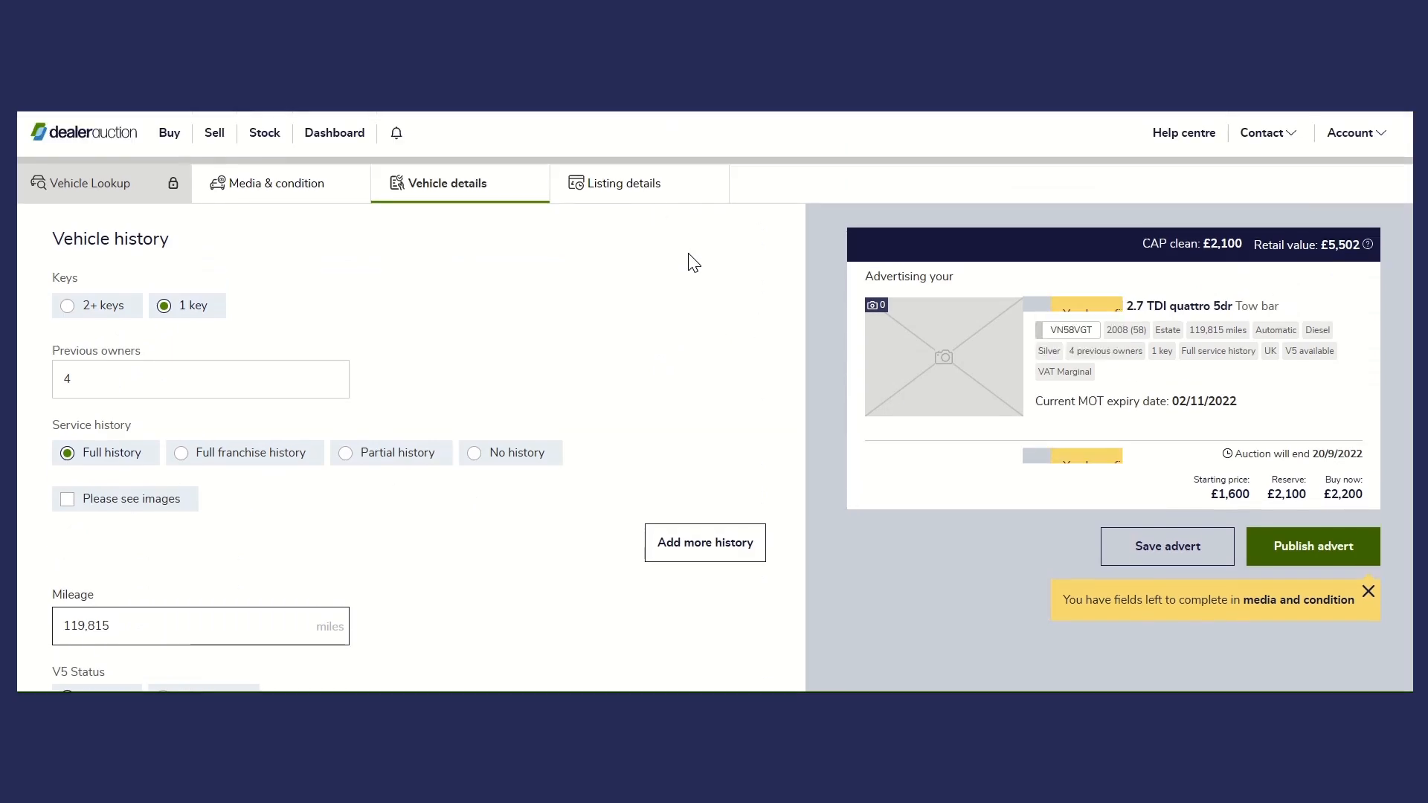
# - Set the auction in the listing details to end on Wed (21st), confirm the information is truthfully represented, and try to publish the advert
pyautogui.click(641, 184)
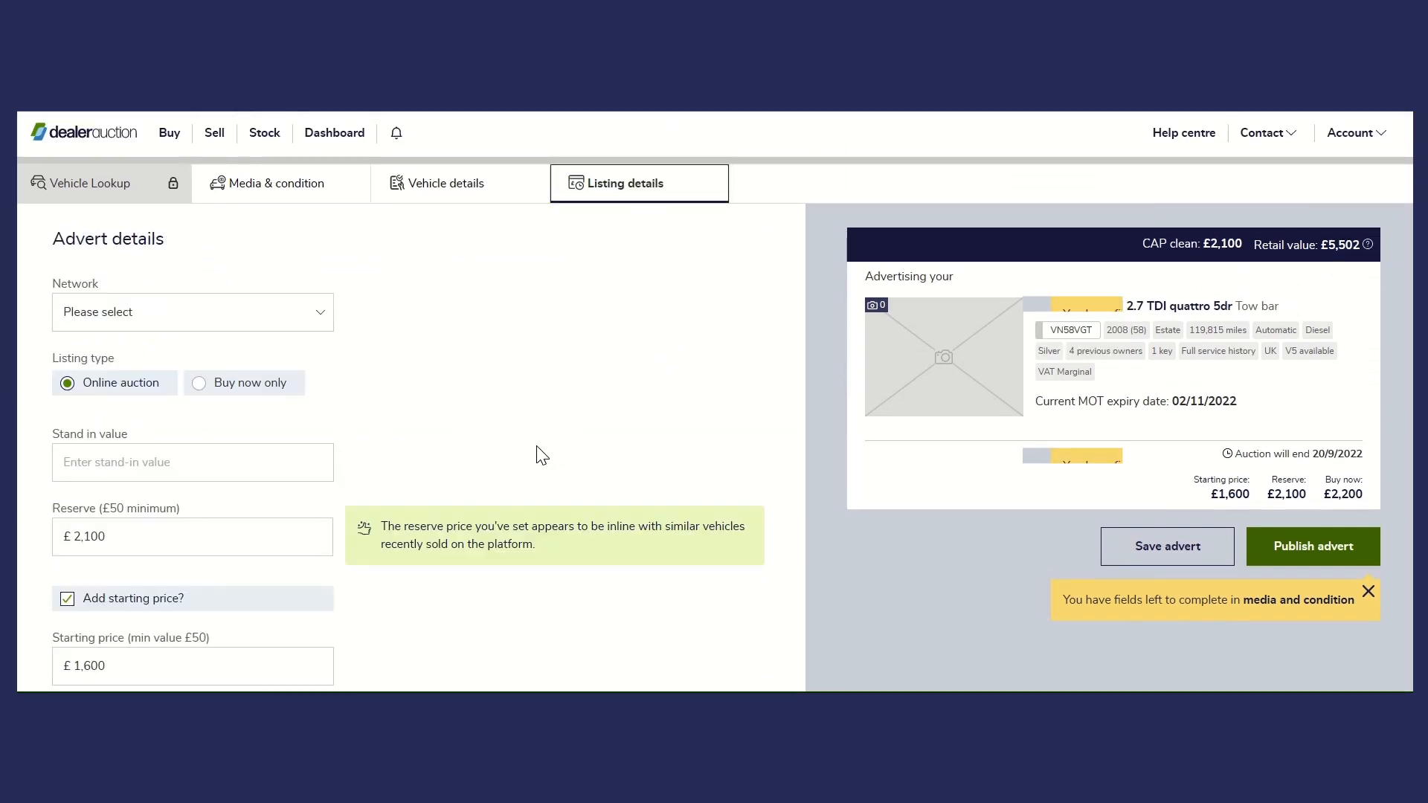
pyautogui.scroll(-2, 352, 405)
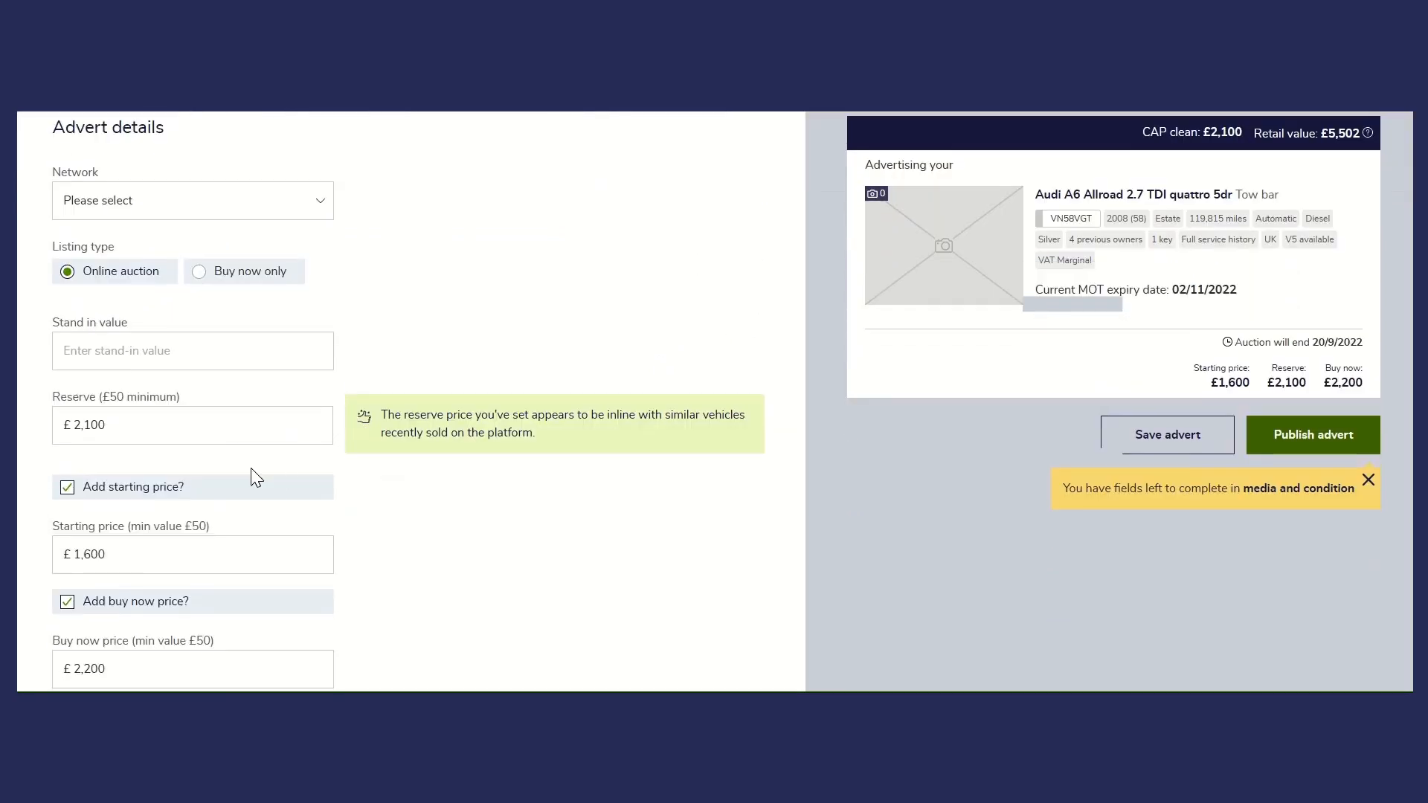
pyautogui.scroll(-2, 152, 428)
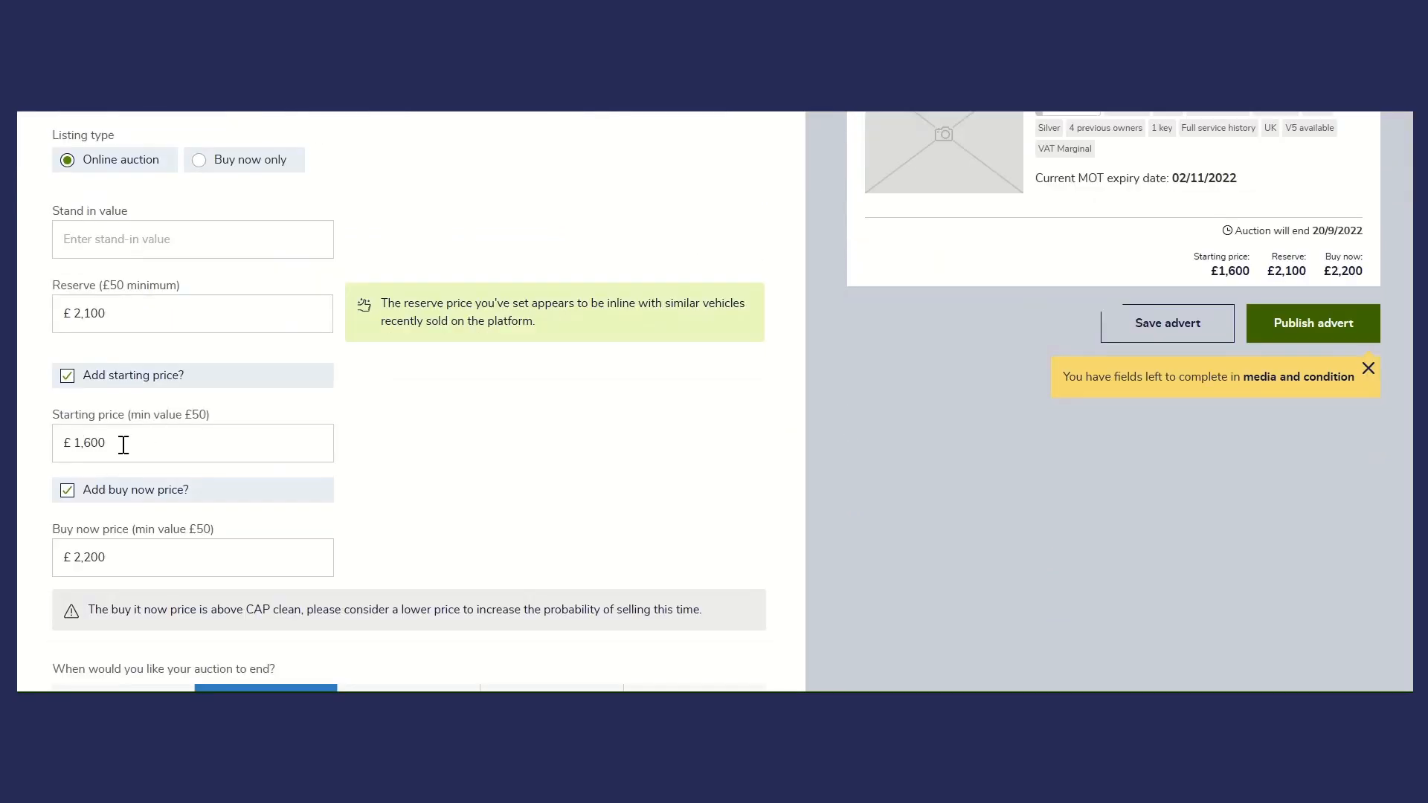
pyautogui.scroll(-4, 339, 357)
pyautogui.scroll(2, 253, 357)
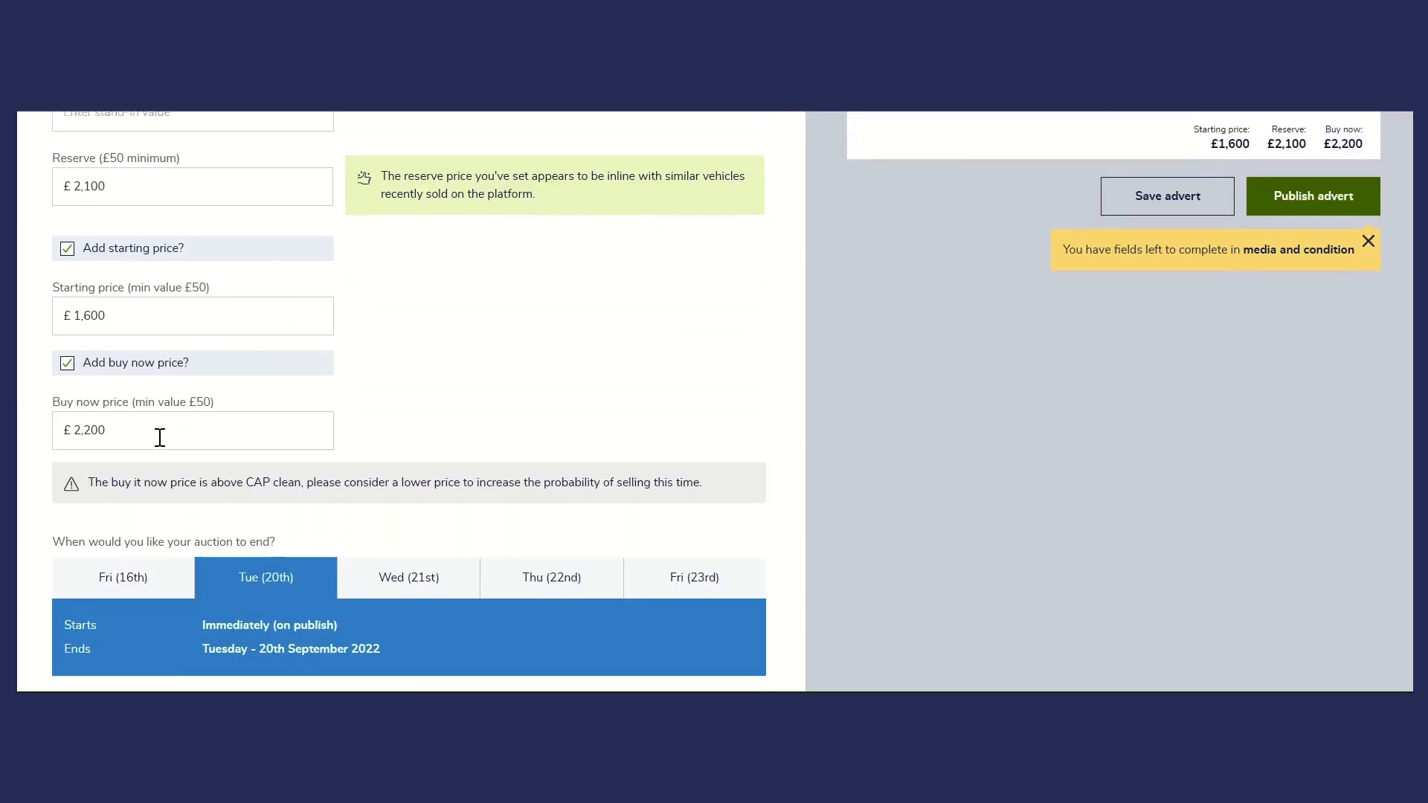
pyautogui.scroll(-3, 313, 416)
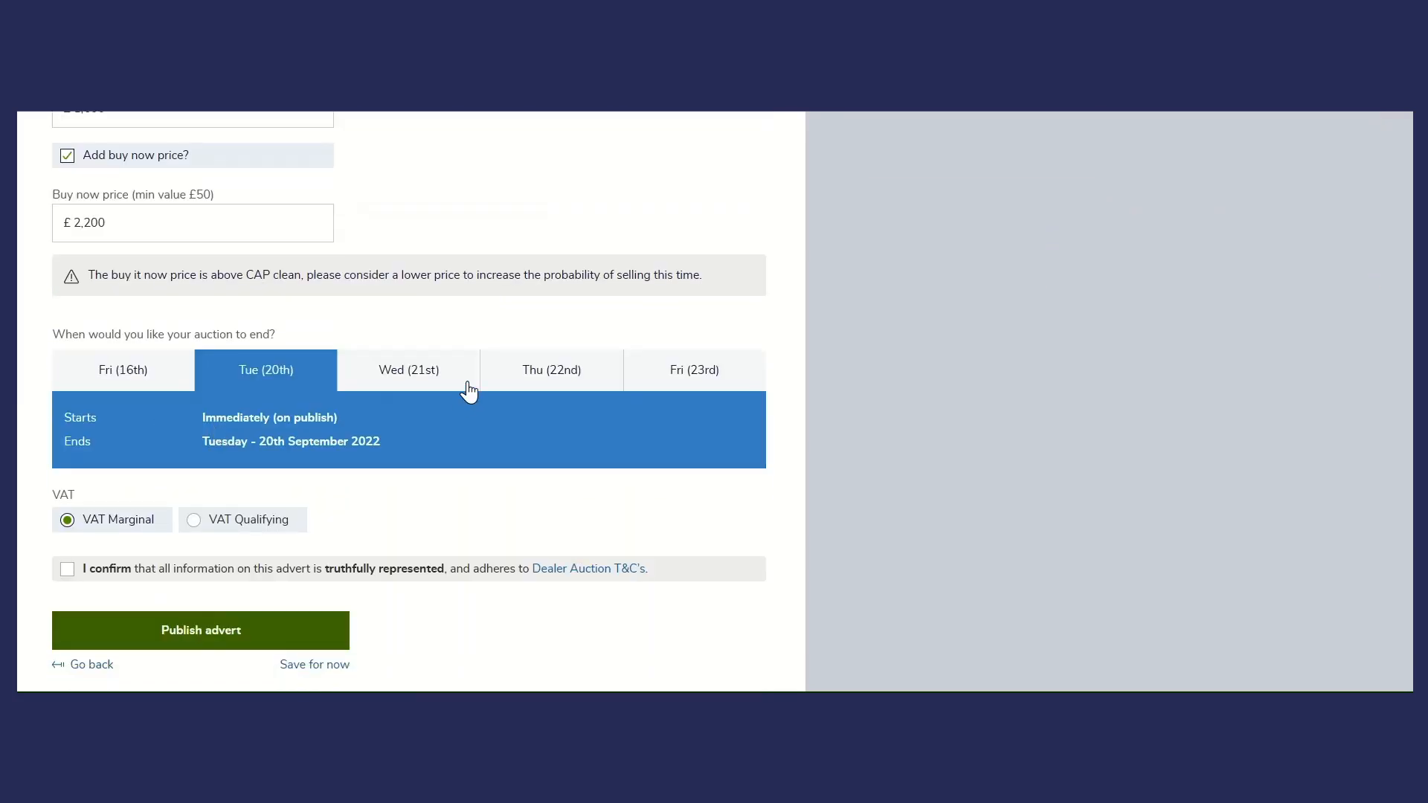
pyautogui.click(359, 386)
pyautogui.click(66, 569)
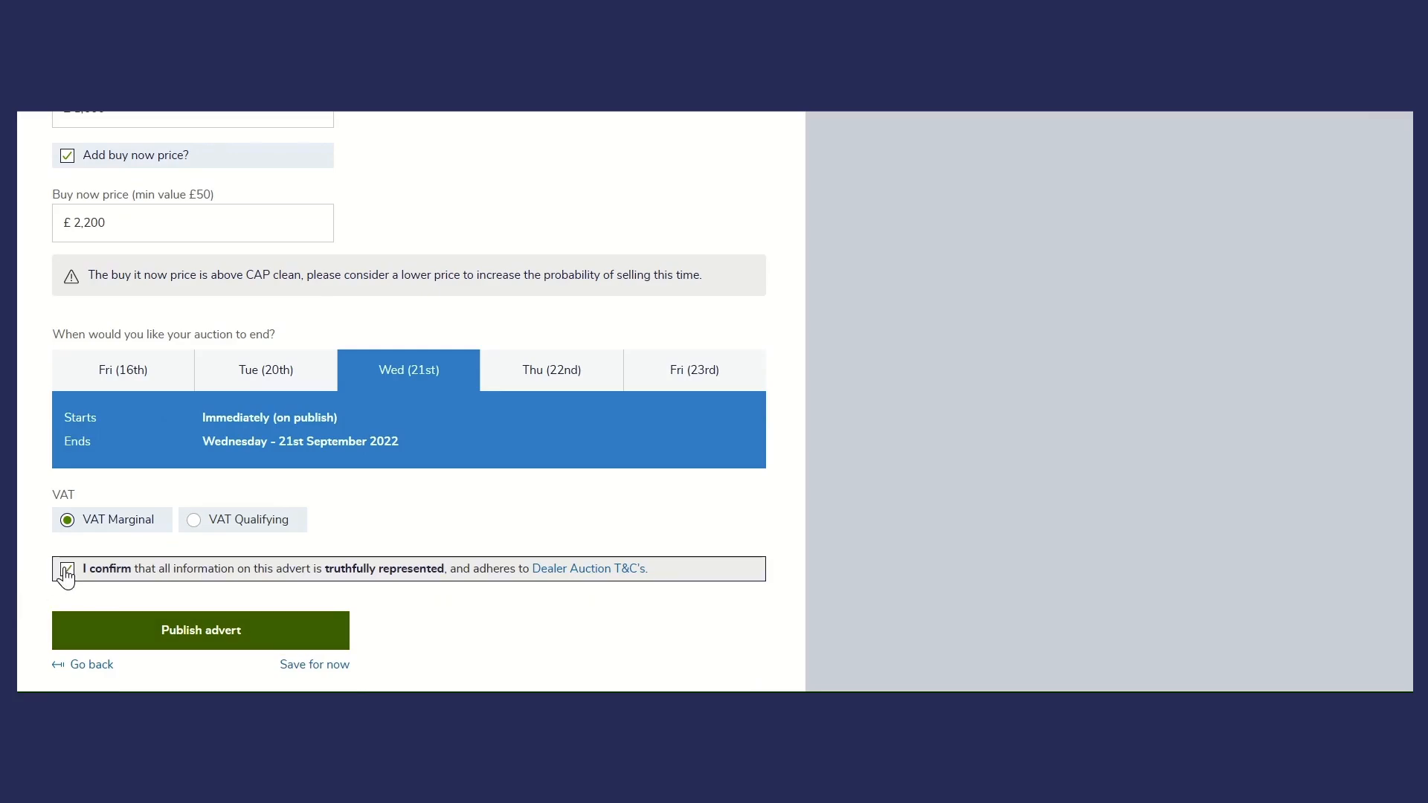
pyautogui.click(221, 644)
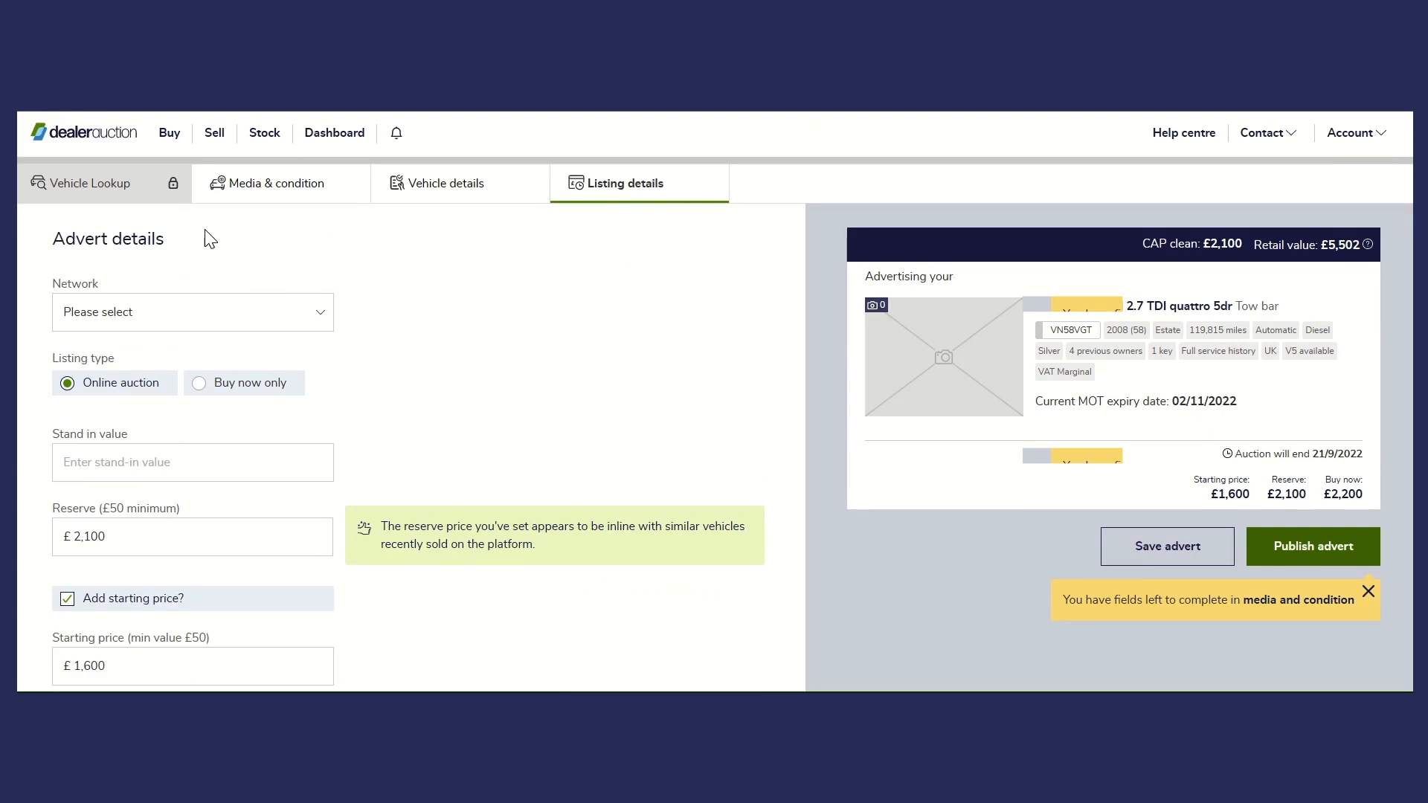
# - Return to the stock list and look through the vehicles with incomplete adverts
pyautogui.click(219, 135)
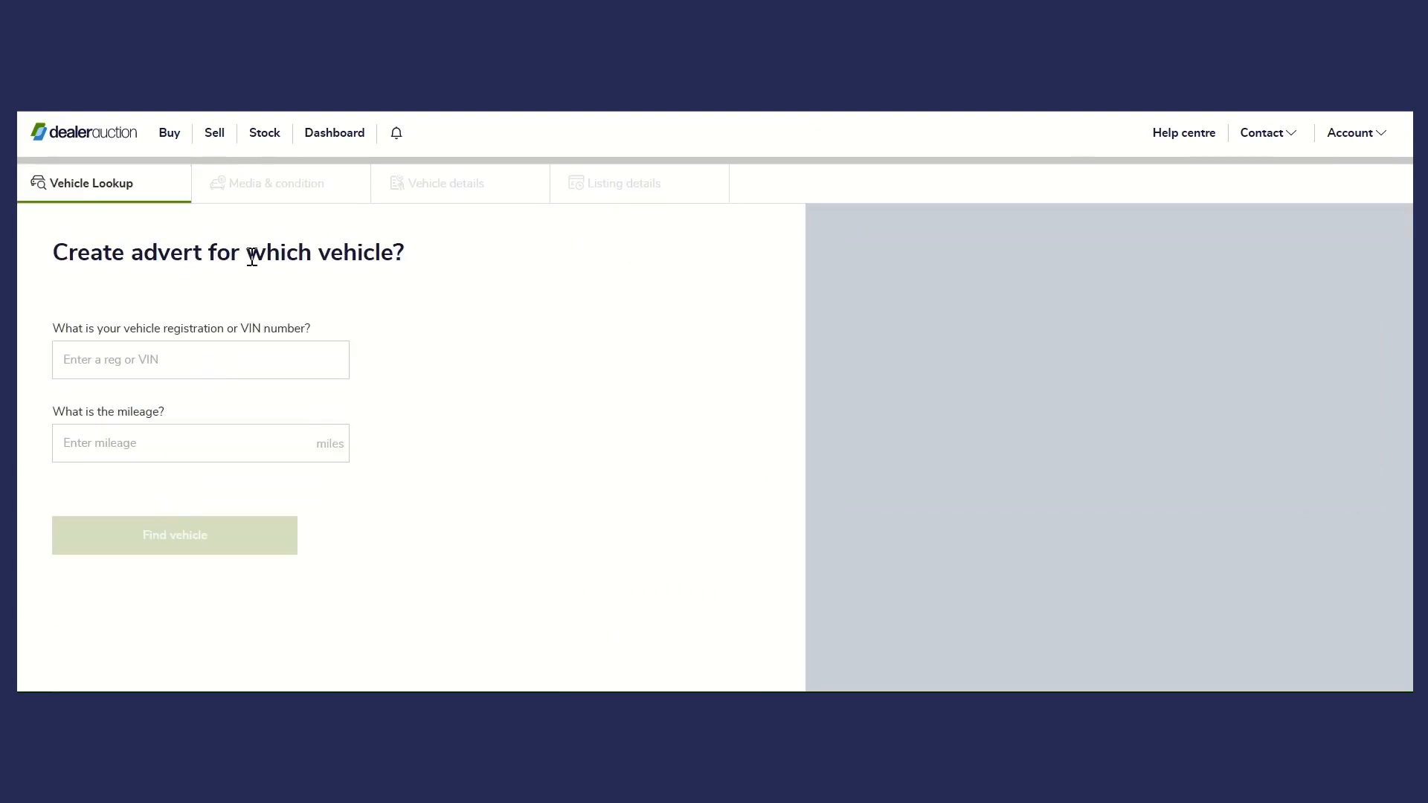
pyautogui.click(267, 139)
pyautogui.scroll(-4, 491, 513)
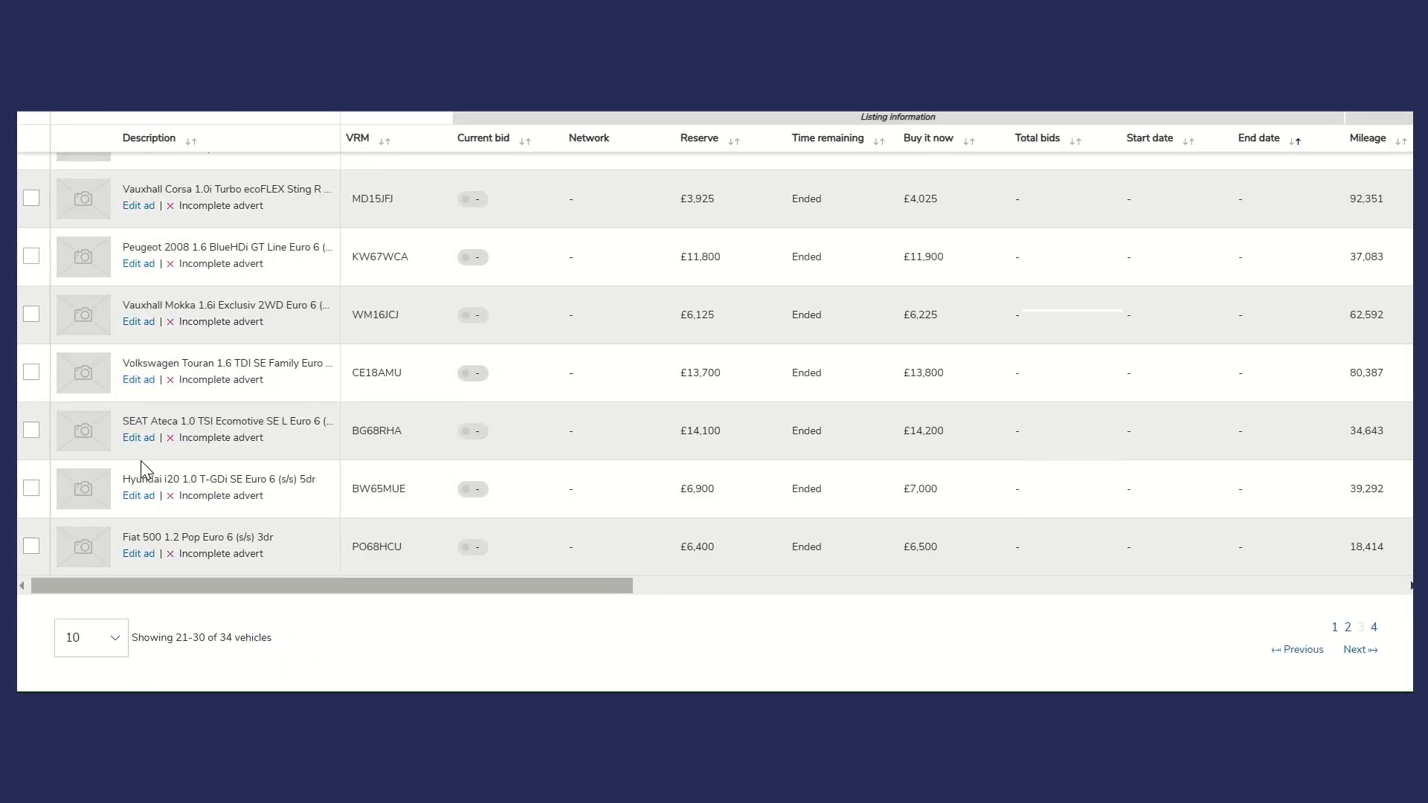